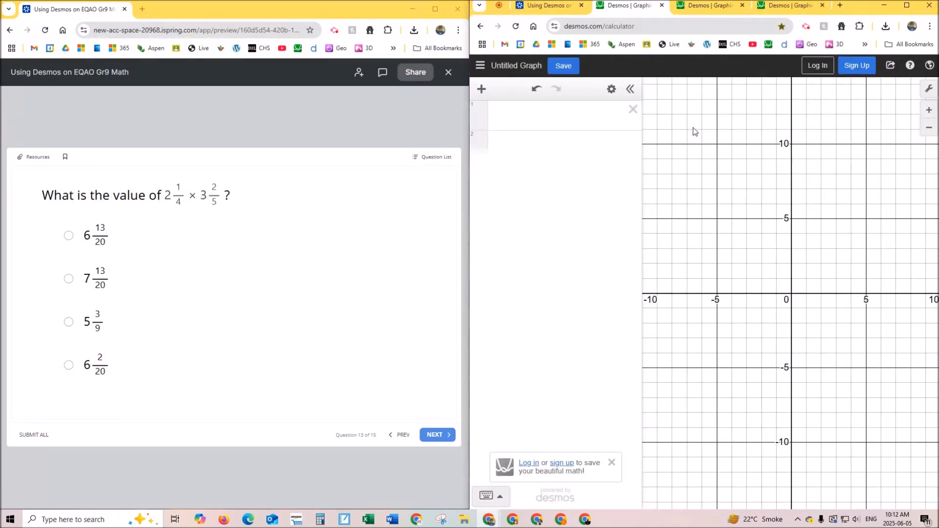
- Enter the mixed number 2 1/4 in the first expression line
{"action": "left_click", "coordinate": [524, 109]}
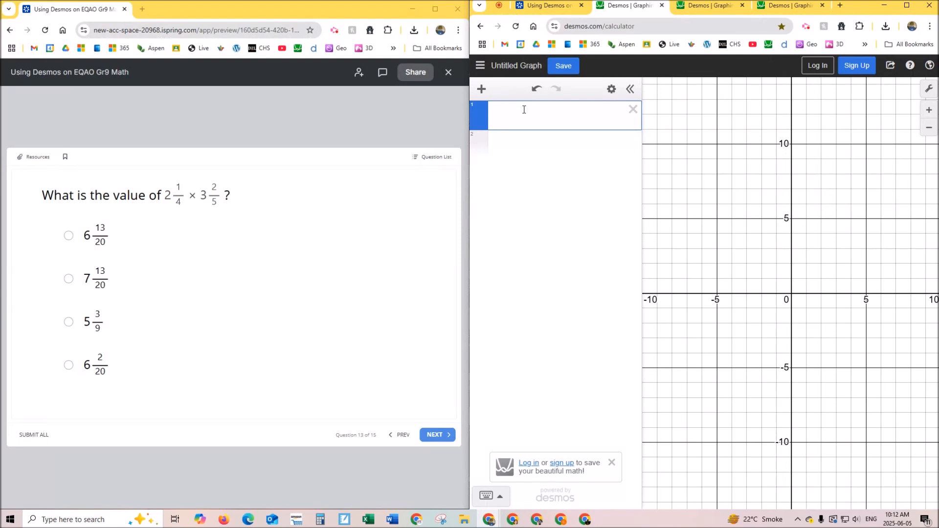
{"action": "type", "text": "21/"}
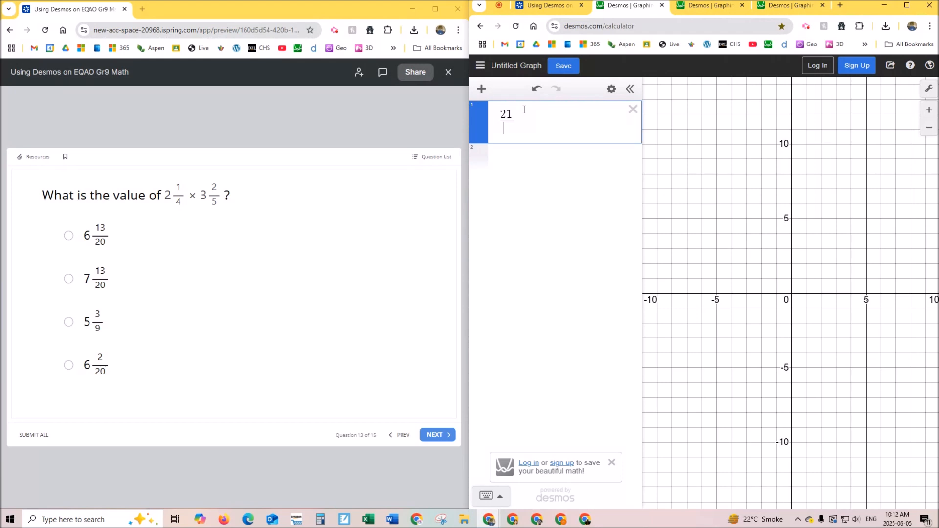
{"action": "type", "text": "2"}
{"action": "key", "text": "BackSpace"}
{"action": "type", "text": "4"}
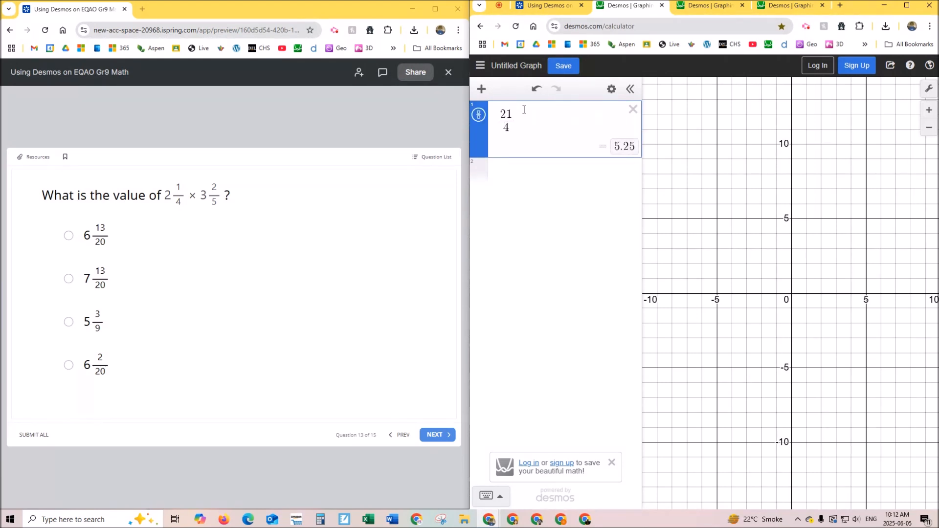
{"action": "key", "text": "BackSpace"}
{"action": "type", "text": "2"}
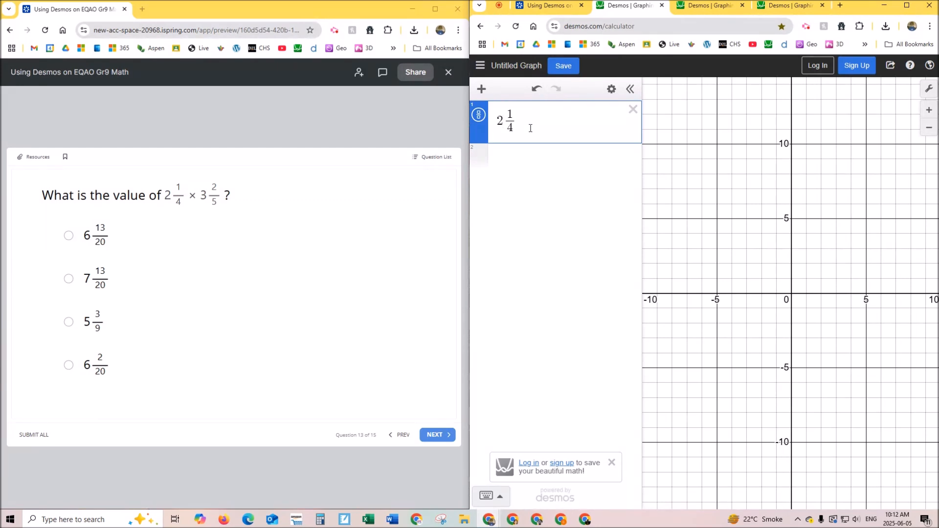
- Multiply the 2 1/4 in the first expression by 3 2/5 and show the result as a fraction
{"action": "key", "text": "ctrl+plus"}
{"action": "key", "text": "ctrl+plus"}
{"action": "key", "text": "ctrl+plus"}
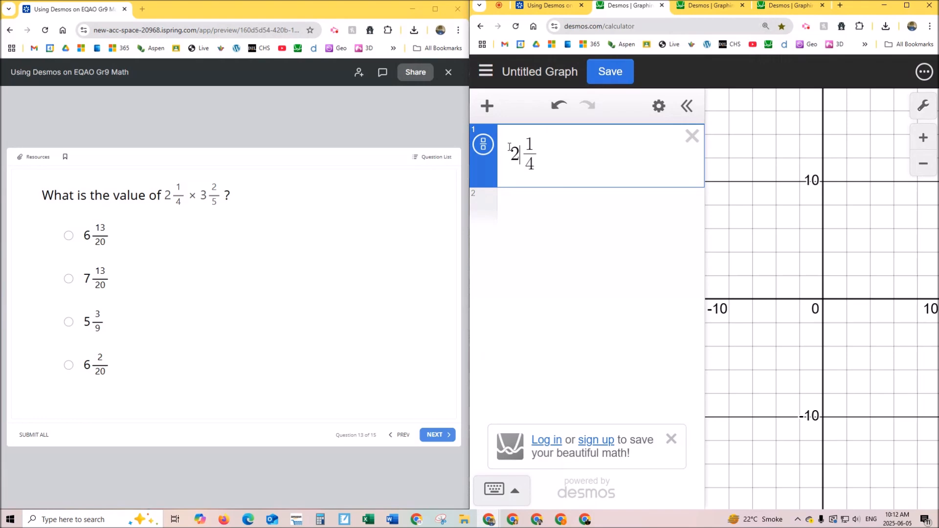
{"action": "left_click", "coordinate": [550, 160]}
{"action": "type", "text": "*"}
{"action": "type", "text": "2"}
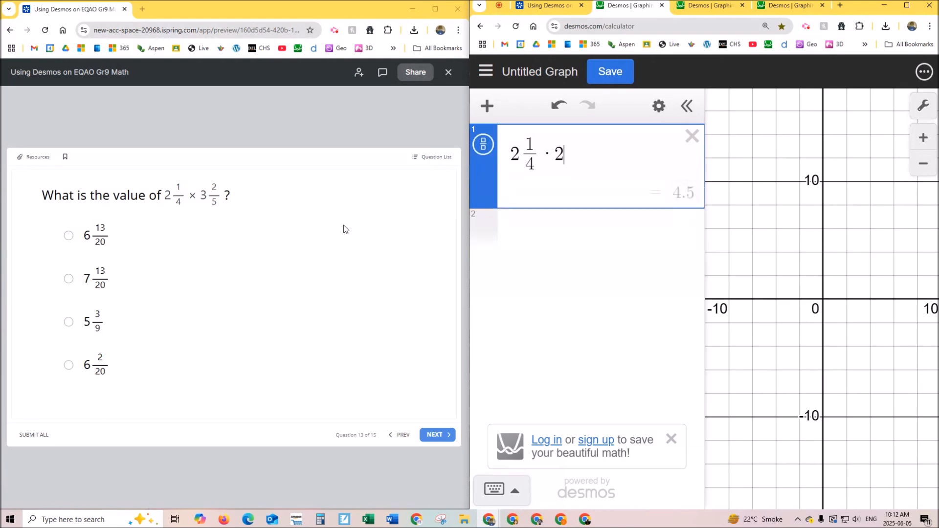
{"action": "type", "text": "/5"}
{"action": "key", "text": "Left"}
{"action": "key", "text": "Left"}
{"action": "key", "text": "Left"}
{"action": "type", "text": "3"}
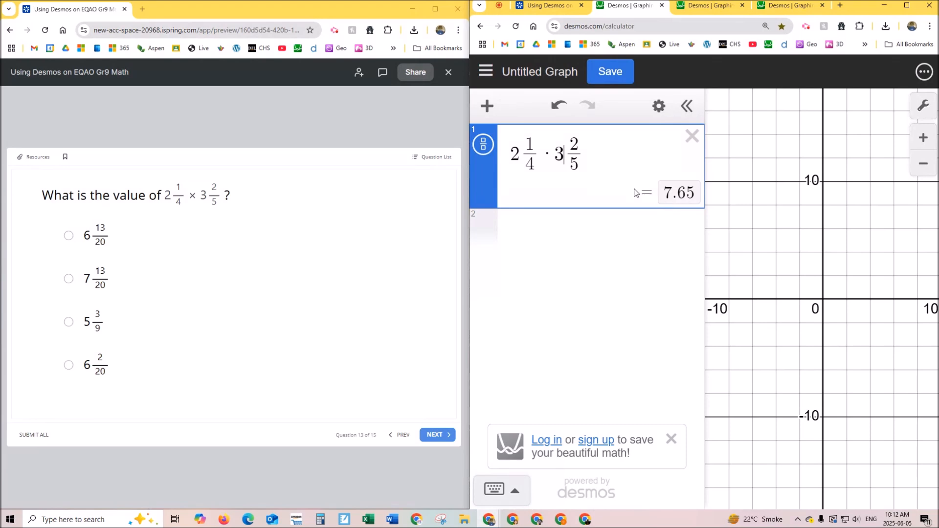
{"action": "left_click", "coordinate": [484, 146]}
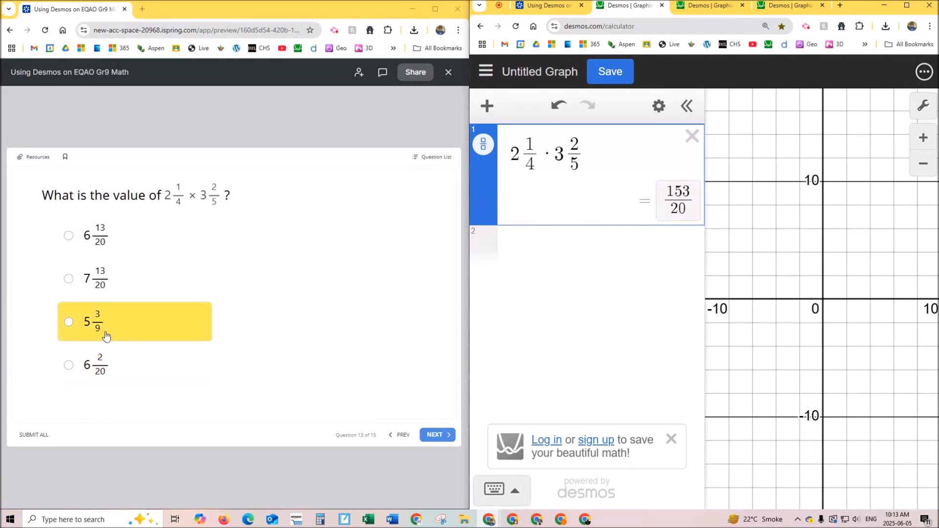
- Enter the answer choice 6 13/20 in the second expression line and show its result as a fraction
{"action": "left_click", "coordinate": [125, 236]}
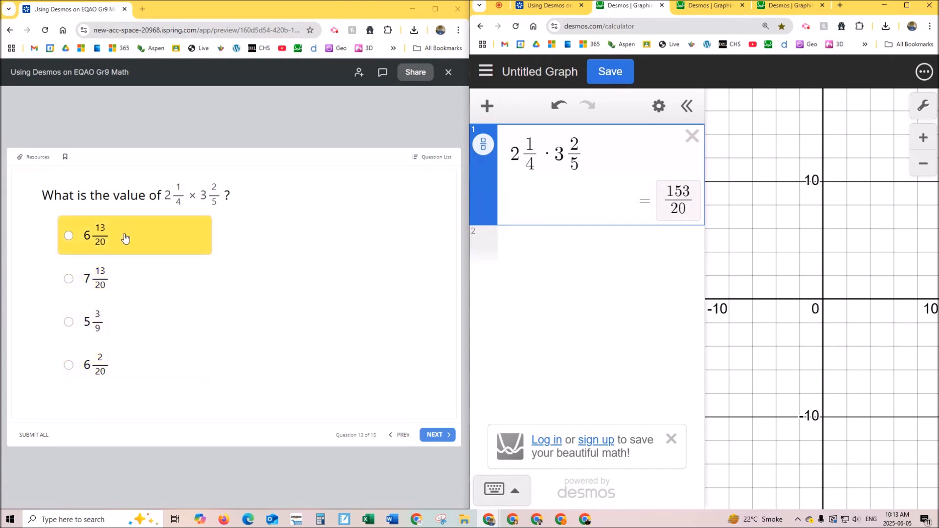
{"action": "left_click", "coordinate": [558, 246]}
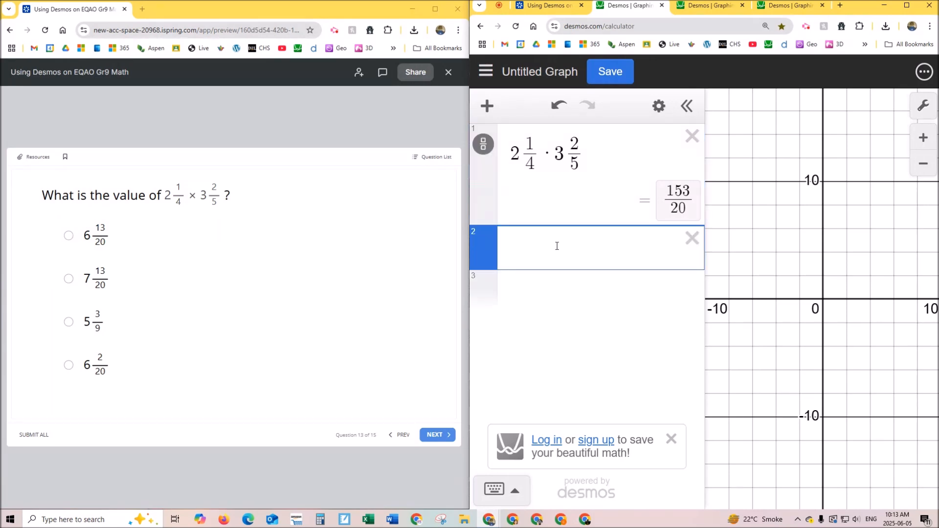
{"action": "type", "text": "13/20"}
{"action": "key", "text": "Left"}
{"action": "key", "text": "Left"}
{"action": "key", "text": "Left"}
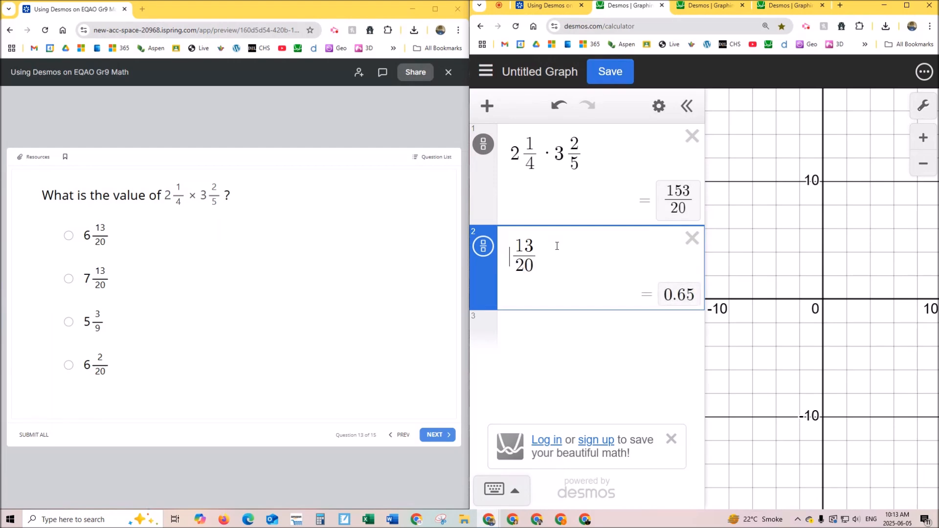
{"action": "type", "text": "6"}
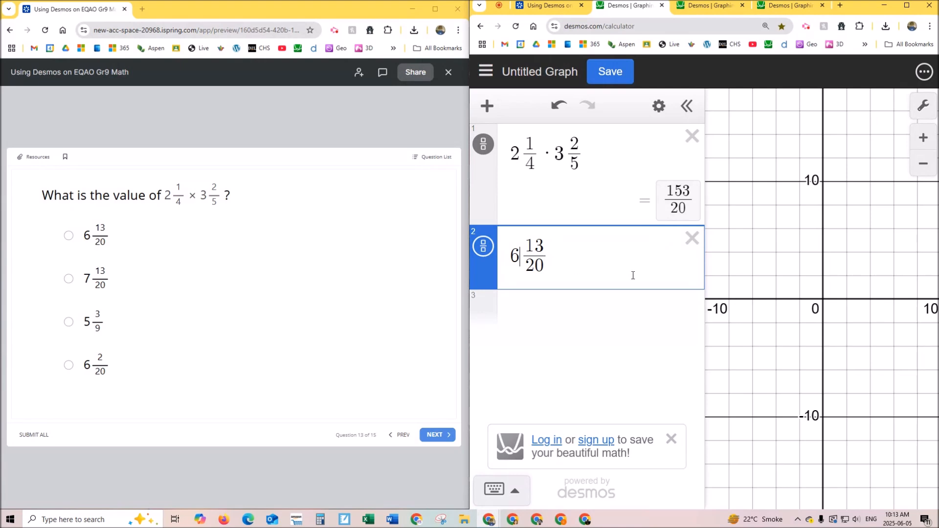
{"action": "left_click", "coordinate": [484, 249]}
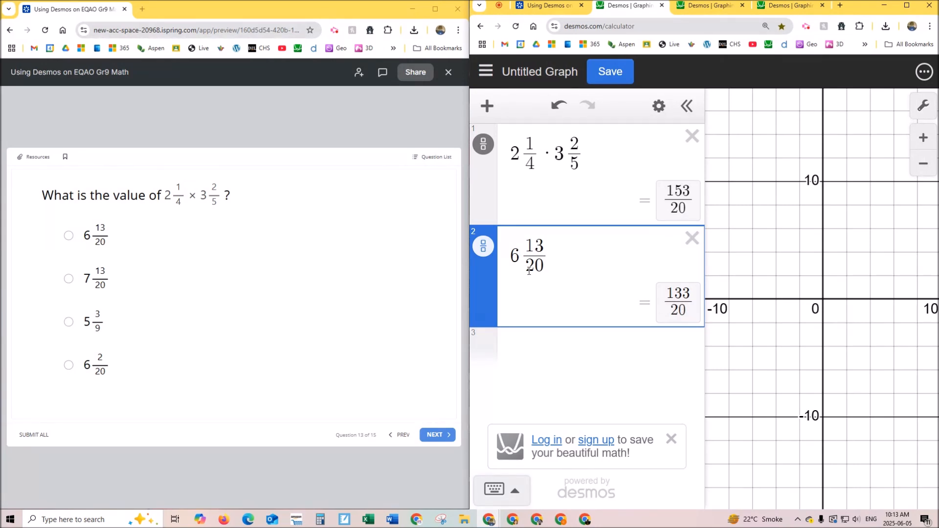
- Change the second expression to 7 13/20 and switch the first expression's result to decimal form
{"action": "key", "text": "BackSpace"}
{"action": "type", "text": "7"}
{"action": "left_click", "coordinate": [483, 144]}
{"action": "left_click", "coordinate": [483, 229]}
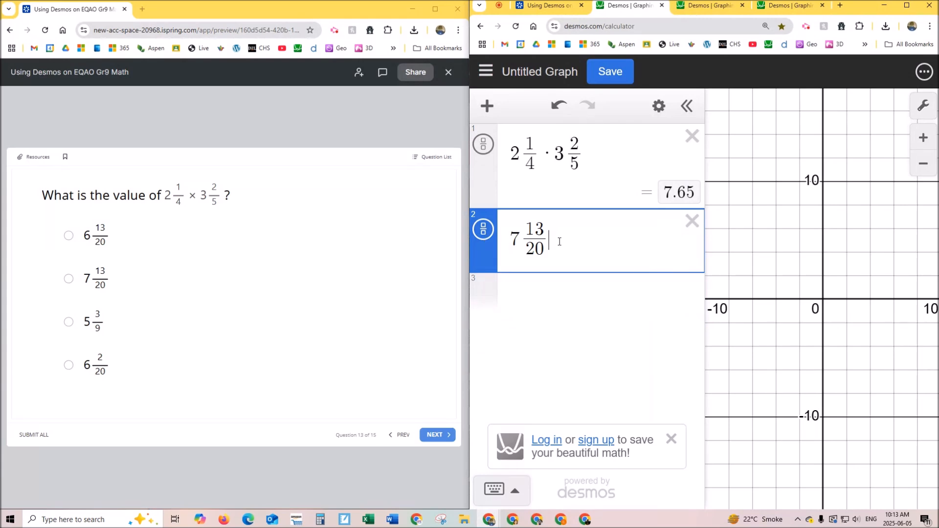
{"action": "left_click", "coordinate": [483, 229]}
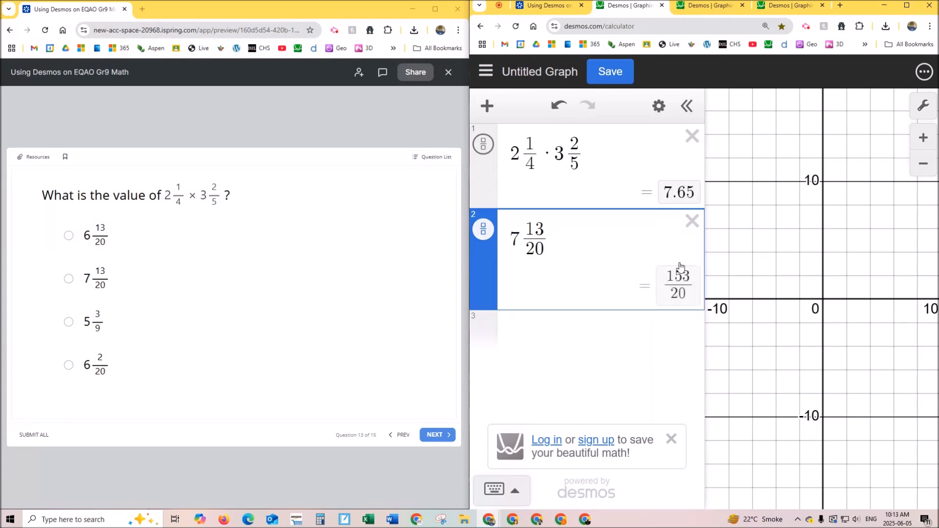
- Copy the second expression's fraction result into the third line and show the first expression's result as a fraction
{"action": "left_click", "coordinate": [683, 292]}
{"action": "key", "text": "ctrl+c"}
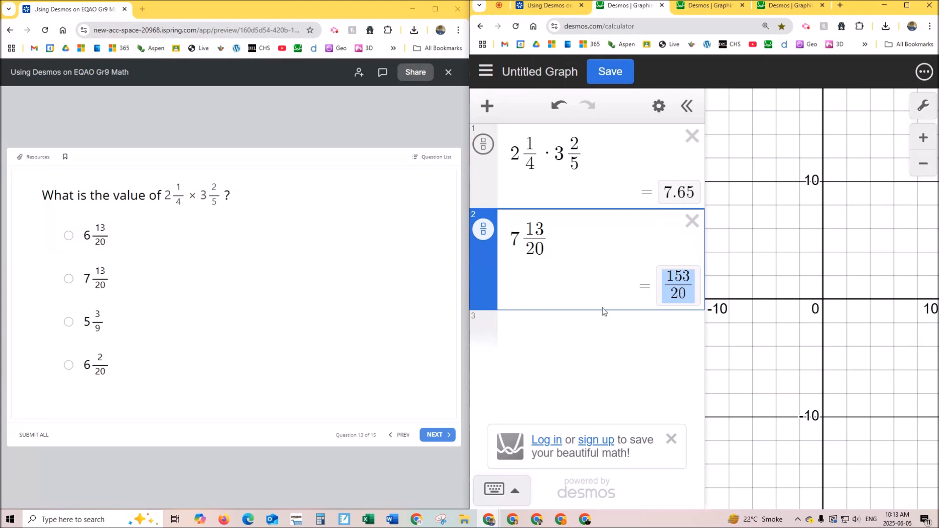
{"action": "left_click", "coordinate": [566, 325]}
{"action": "key", "text": "ctrl+v"}
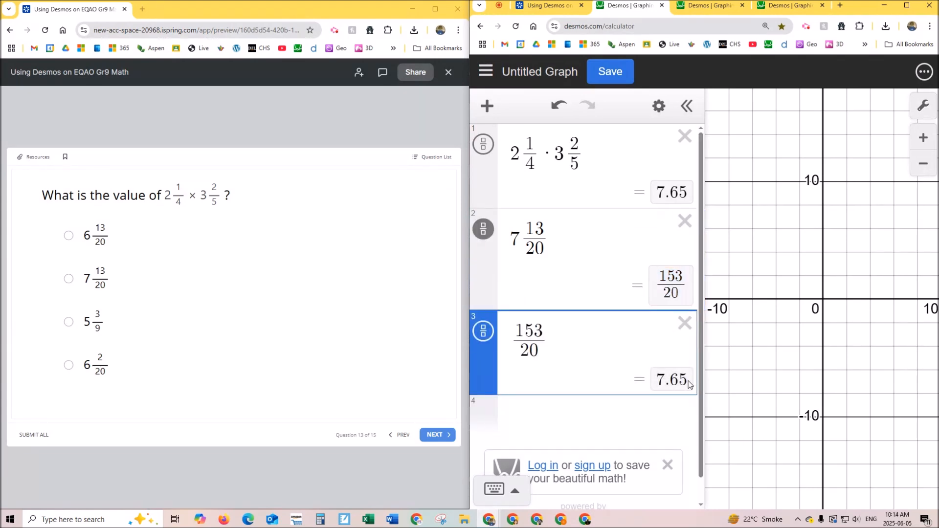
{"action": "left_click", "coordinate": [483, 144]}
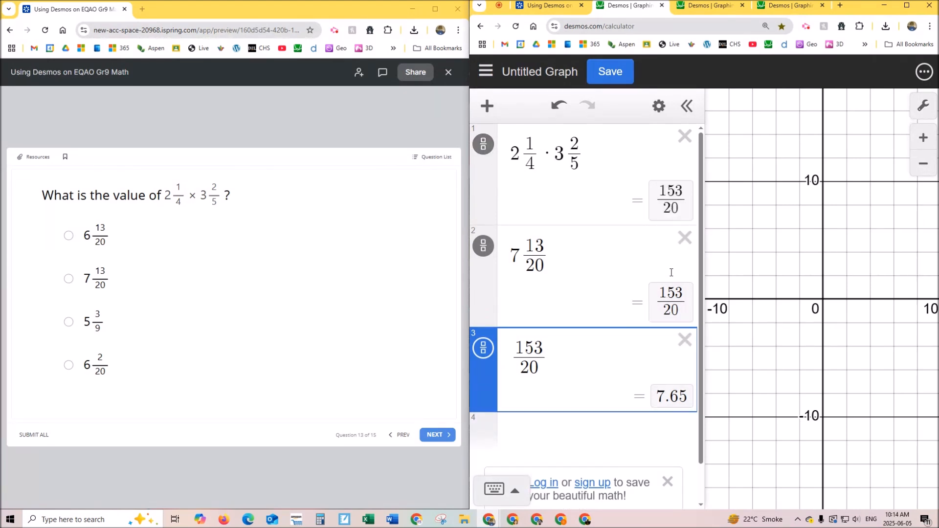
- Choose 7 13/20 as the quiz answer and delete the third expression from the calculator
{"action": "left_click", "coordinate": [67, 279]}
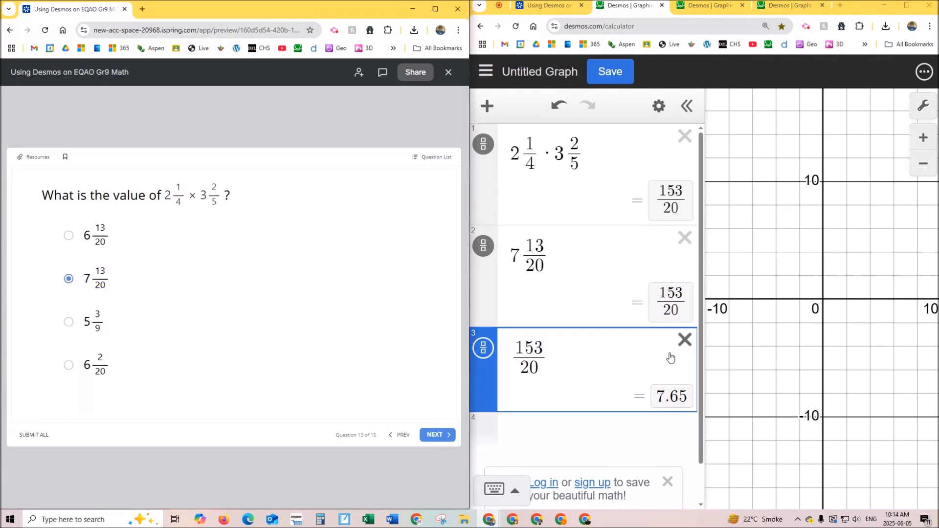
{"action": "left_click", "coordinate": [685, 339]}
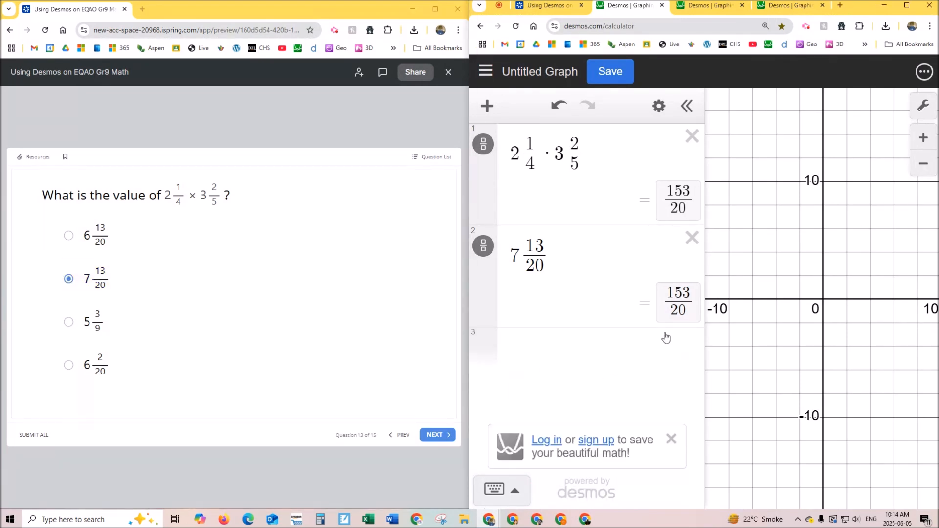
- Change the second expression to the answer choice 6 2/20
{"action": "left_click", "coordinate": [517, 254]}
{"action": "key", "text": "BackSpace"}
{"action": "type", "text": "6"}
{"action": "key", "text": "Right"}
{"action": "key", "text": "Right"}
{"action": "key", "text": "BackSpace"}
{"action": "type", "text": "2"}
{"action": "key", "text": "Delete"}
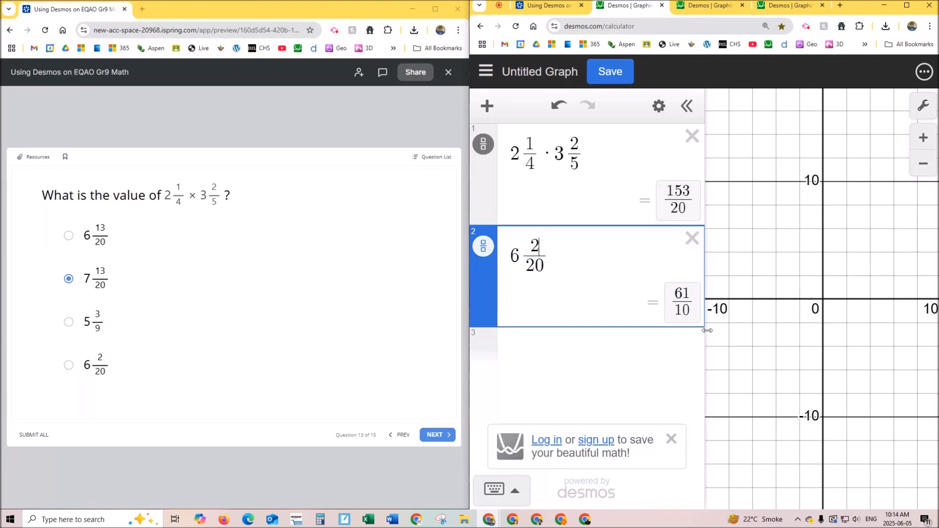
- Replace the second expression with the answer choice 5 3/9
{"action": "left_click", "coordinate": [512, 256]}
{"action": "key", "text": "Delete"}
{"action": "type", "text": "5"}
{"action": "key", "text": "Right"}
{"action": "key", "text": "Right"}
{"action": "key", "text": "BackSpace"}
{"action": "type", "text": "3"}
{"action": "key", "text": "Down"}
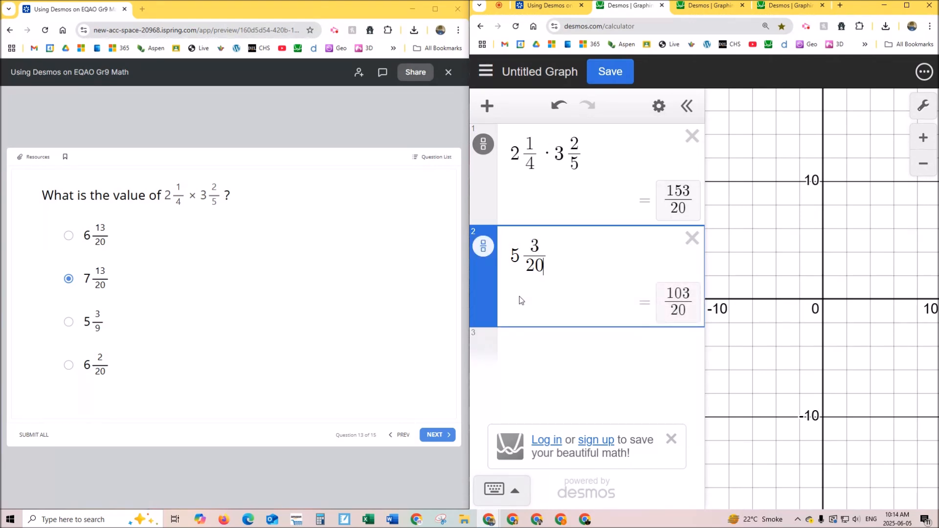
{"action": "key", "text": "BackSpace"}
{"action": "key", "text": "BackSpace"}
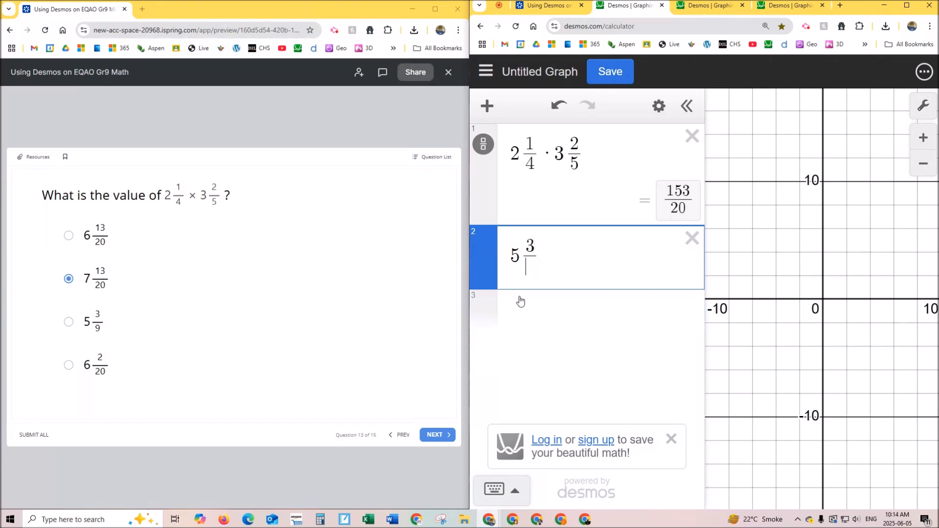
{"action": "type", "text": "9"}
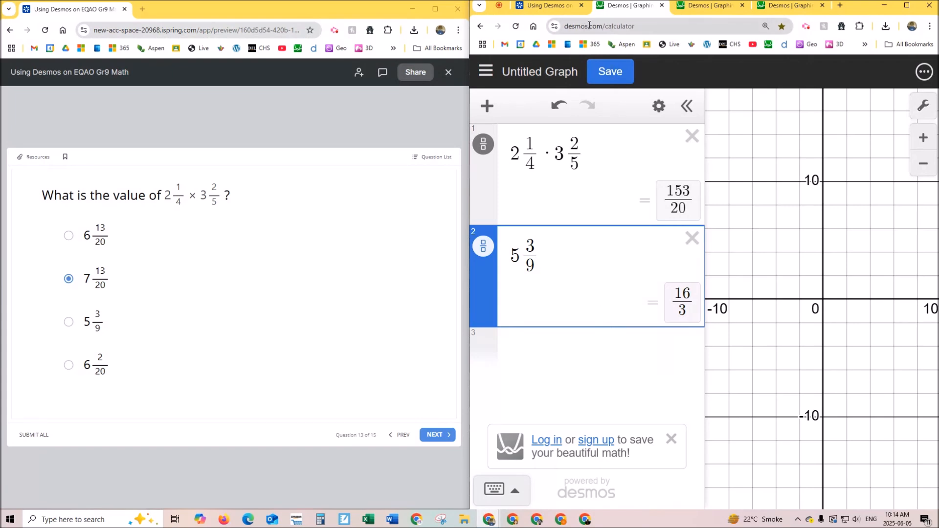
- Leave the graphing calculator for the desmos.com home page and open the Scientific calculator
{"action": "left_click", "coordinate": [643, 26]}
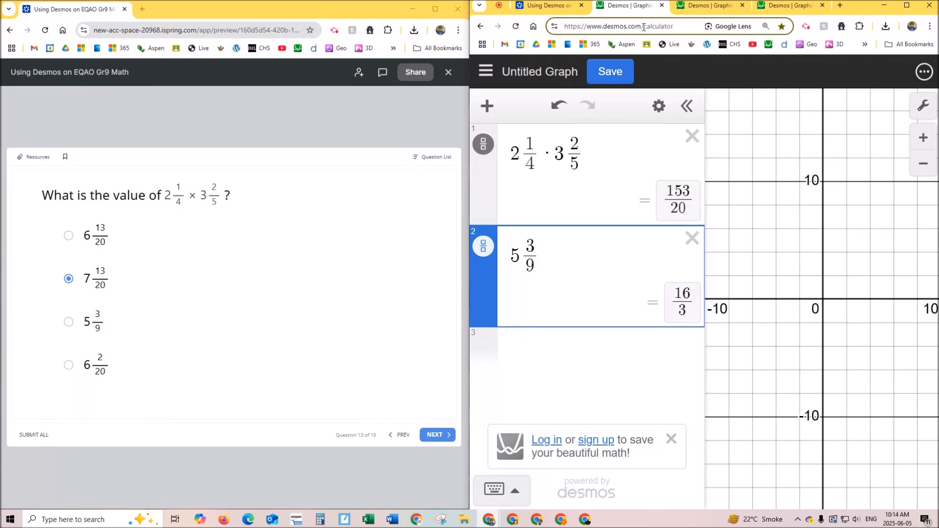
{"action": "key", "text": "Delete"}
{"action": "key", "text": "Delete"}
{"action": "key", "text": "Delete"}
{"action": "key", "text": "Delete"}
{"action": "key", "text": "Delete"}
{"action": "key", "text": "Delete"}
{"action": "key", "text": "Delete"}
{"action": "key", "text": "Delete"}
{"action": "key", "text": "Delete"}
{"action": "key", "text": "Delete"}
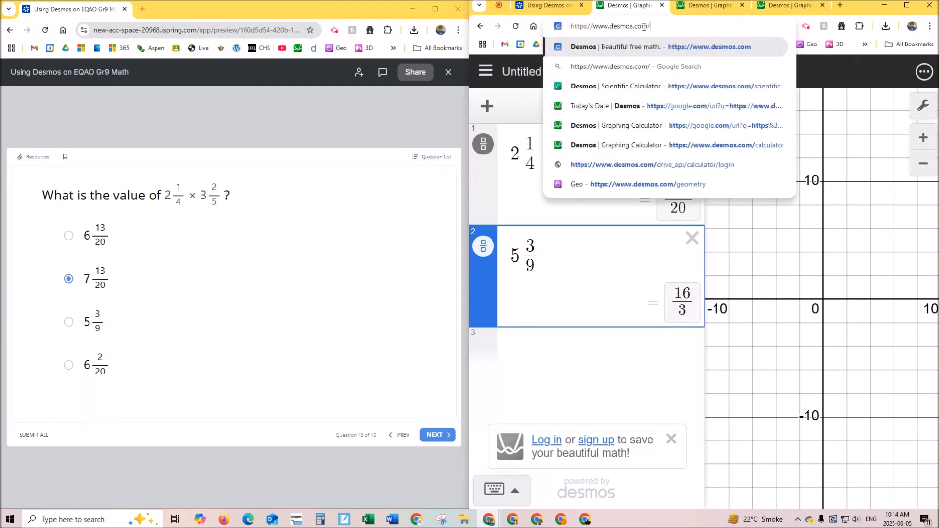
{"action": "key", "text": "Return"}
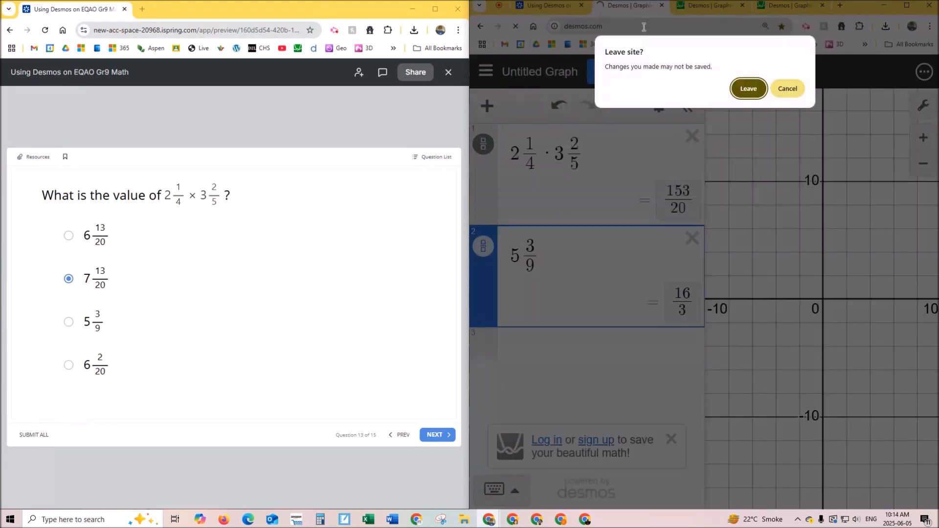
{"action": "left_click", "coordinate": [744, 90]}
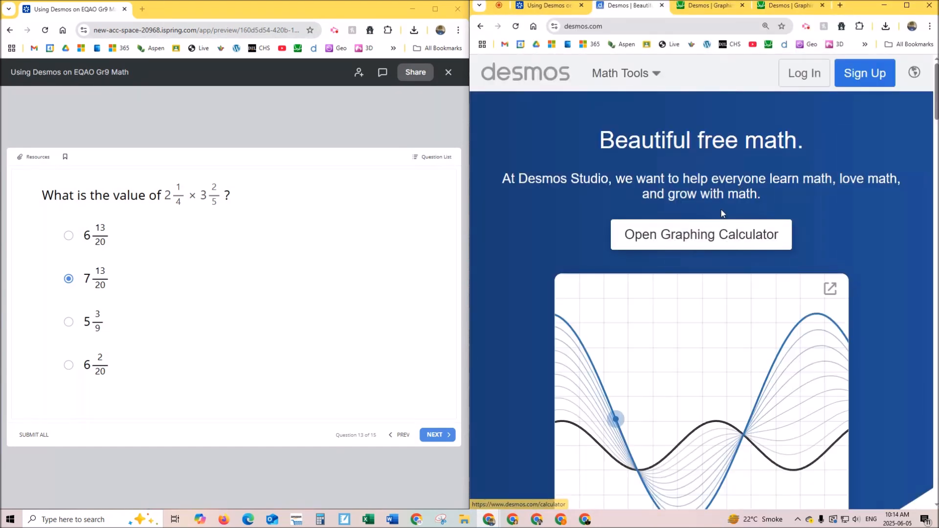
{"action": "scroll", "coordinate": [723, 212], "scroll_direction": "down", "scroll_amount": 7}
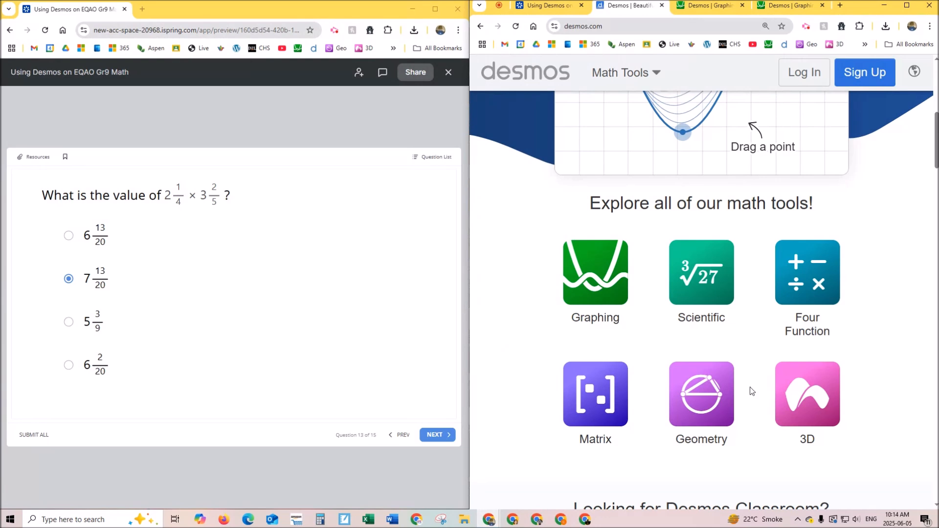
{"action": "left_click", "coordinate": [704, 287]}
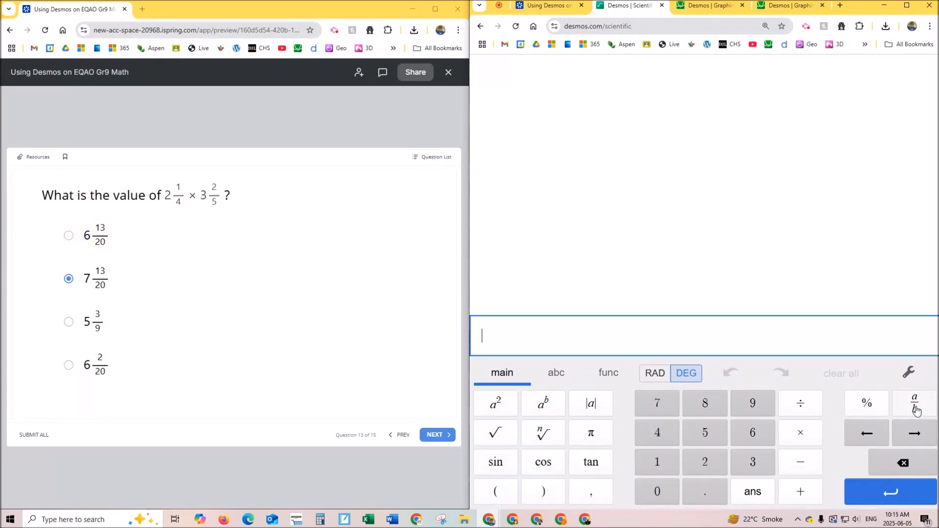
- Enter the mixed number 2 1/4 in the scientific calculator using the fraction template
{"action": "left_click", "coordinate": [703, 463]}
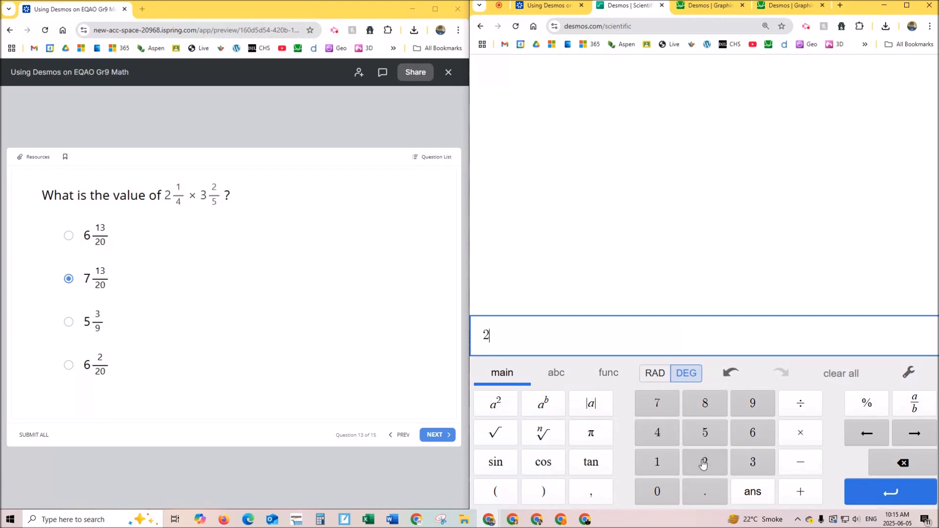
{"action": "left_click", "coordinate": [920, 409]}
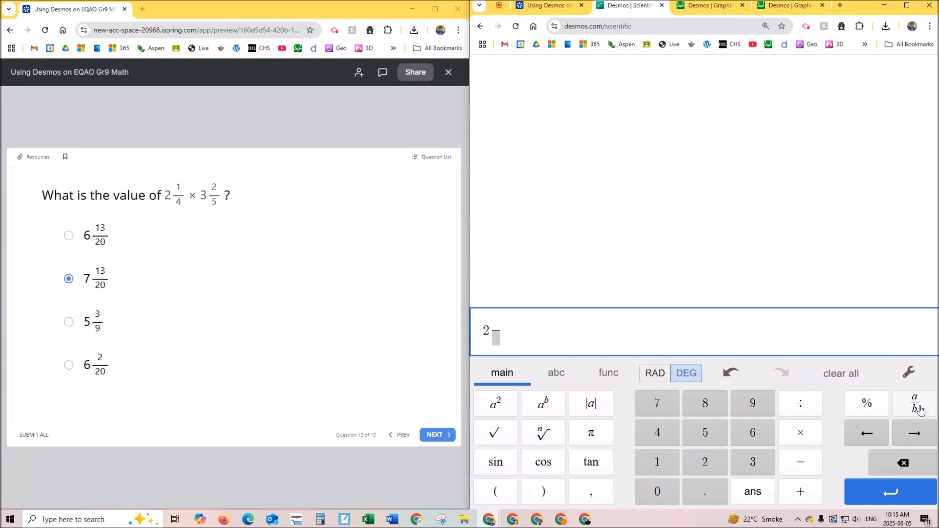
{"action": "type", "text": "1/"}
{"action": "key", "text": "Down"}
{"action": "type", "text": "4"}
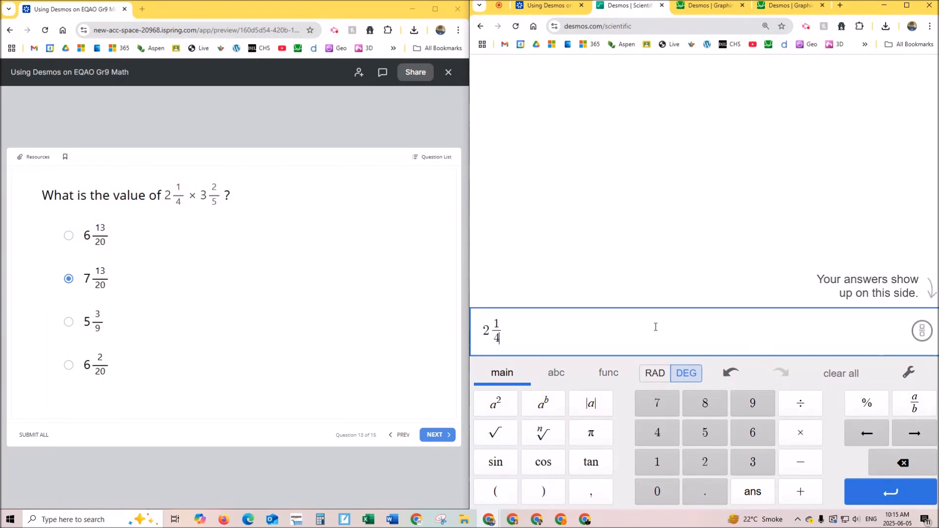
- Multiply the entered 2 1/4 by the mixed number 3 2/5 and submit the calculation
{"action": "left_click", "coordinate": [808, 438]}
{"action": "left_click", "coordinate": [753, 462]}
{"action": "left_click", "coordinate": [914, 403]}
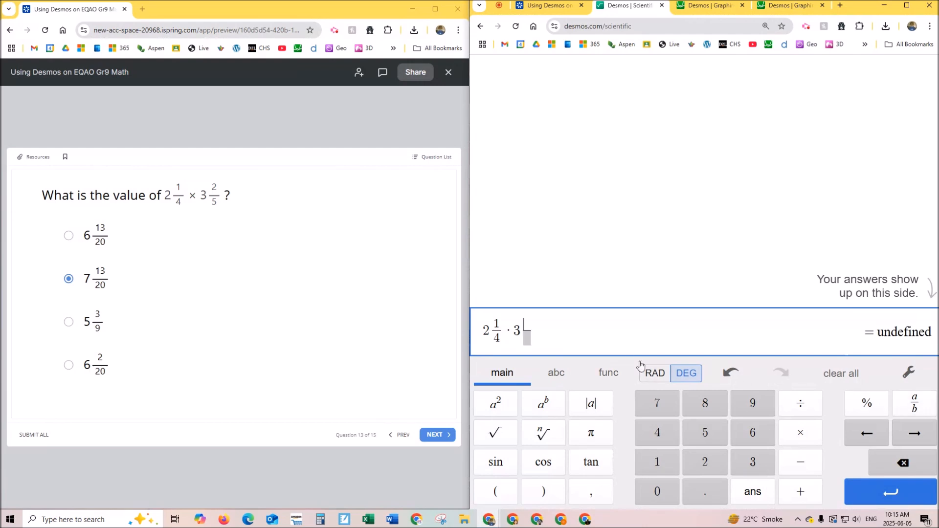
{"action": "left_click", "coordinate": [696, 462]}
{"action": "left_click", "coordinate": [527, 340]}
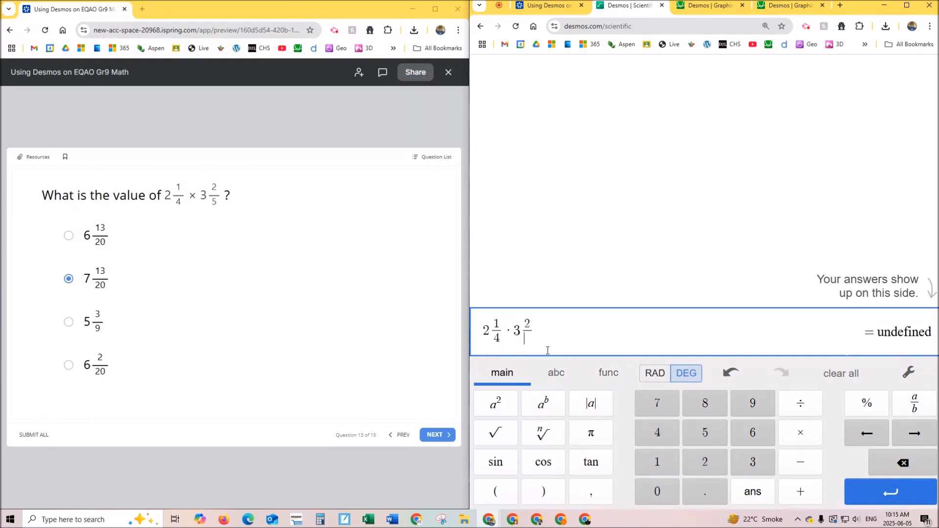
{"action": "left_click", "coordinate": [712, 435]}
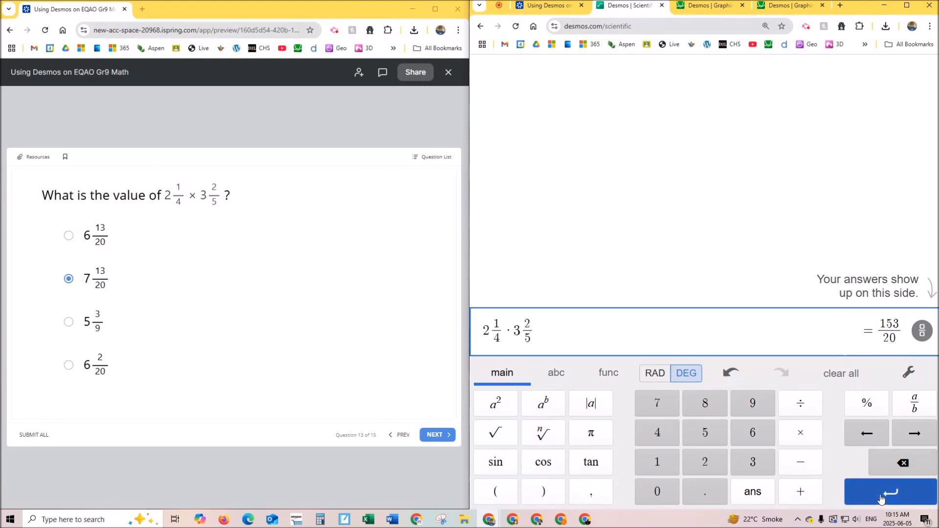
{"action": "left_click", "coordinate": [883, 495]}
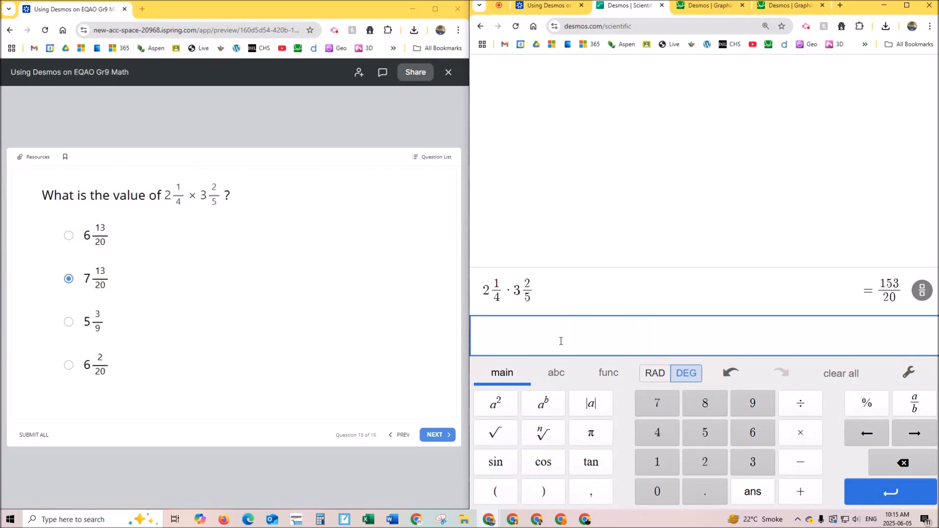
- Enter the answer choice 7 13/20 on the new line, convert it to an improper fraction, and start another line
{"action": "type", "text": "7"}
{"action": "left_click", "coordinate": [920, 404]}
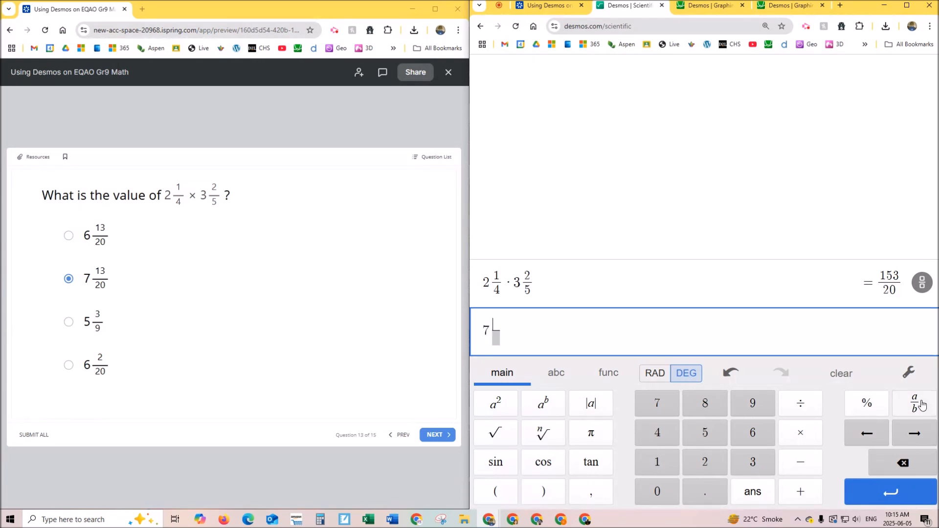
{"action": "type", "text": "13"}
{"action": "key", "text": "Down"}
{"action": "type", "text": "20"}
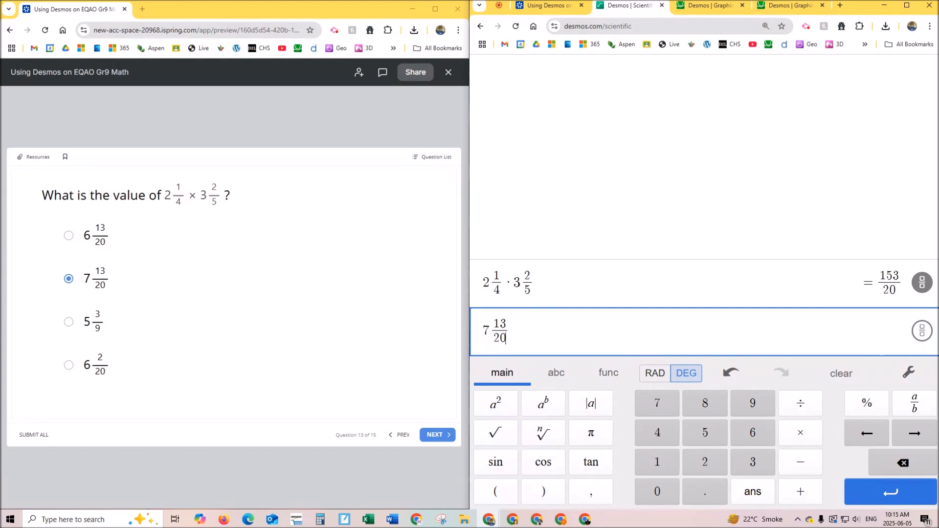
{"action": "left_click", "coordinate": [922, 330]}
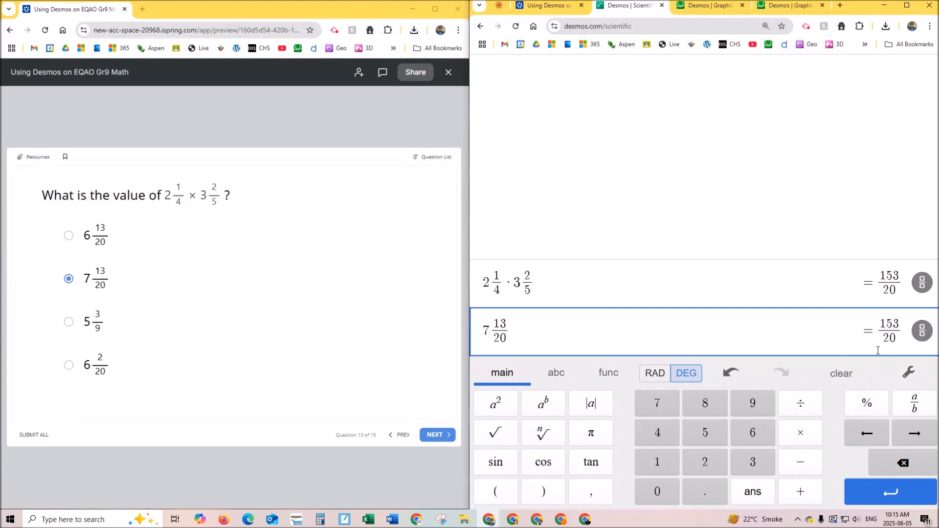
{"action": "left_click", "coordinate": [733, 331]}
{"action": "key", "text": "Return"}
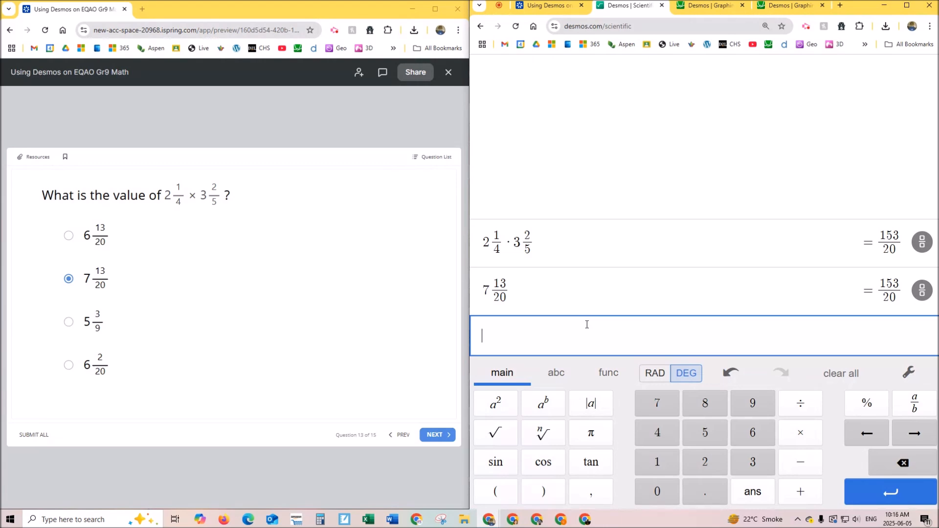
- Advance the quiz to the next question and bring up the graphing calculator with its graph settings closed
{"action": "left_click", "coordinate": [440, 436]}
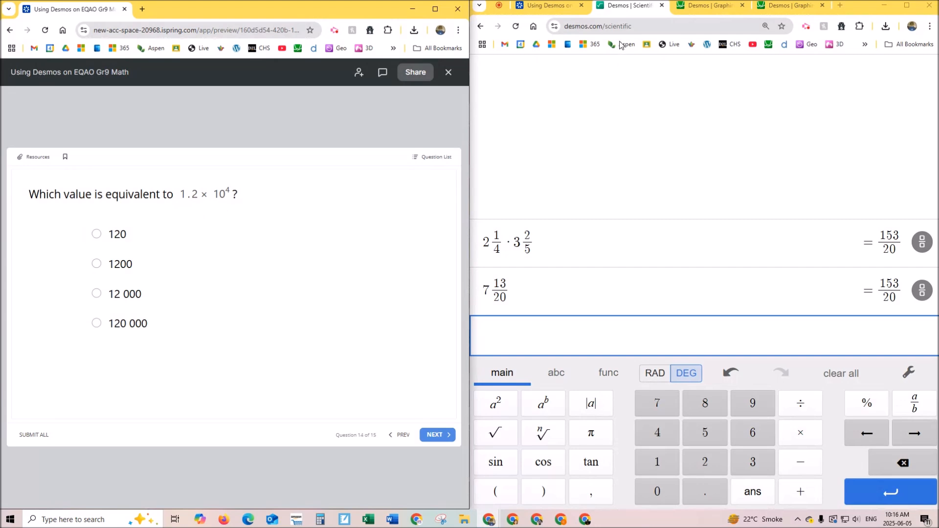
{"action": "left_click", "coordinate": [709, 6]}
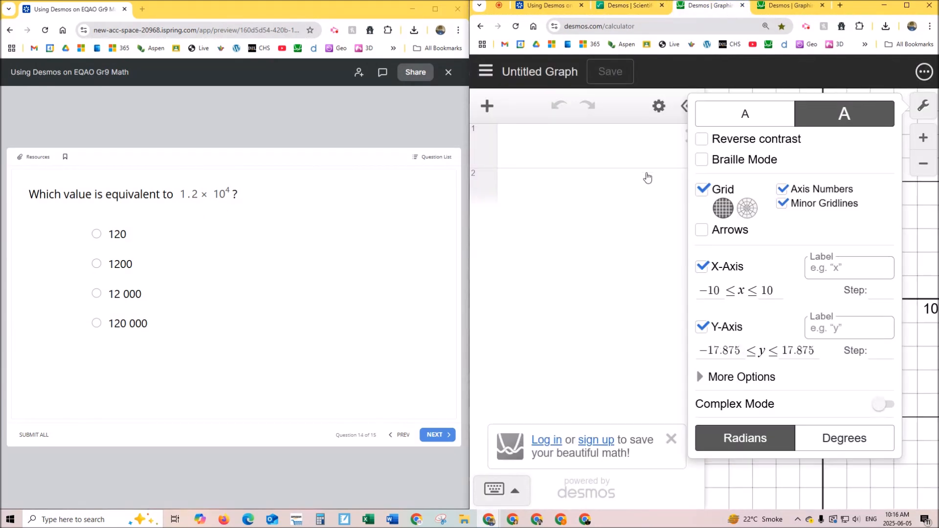
{"action": "left_click", "coordinate": [913, 108]}
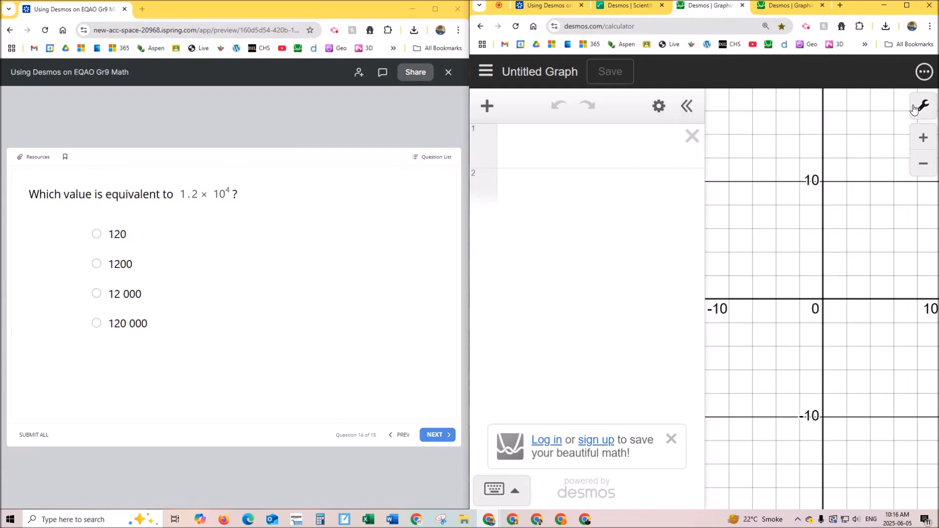
- Evaluate 1.2 · 10^4 in the first expression and choose 12 000 as the quiz answer
{"action": "left_click", "coordinate": [561, 147]}
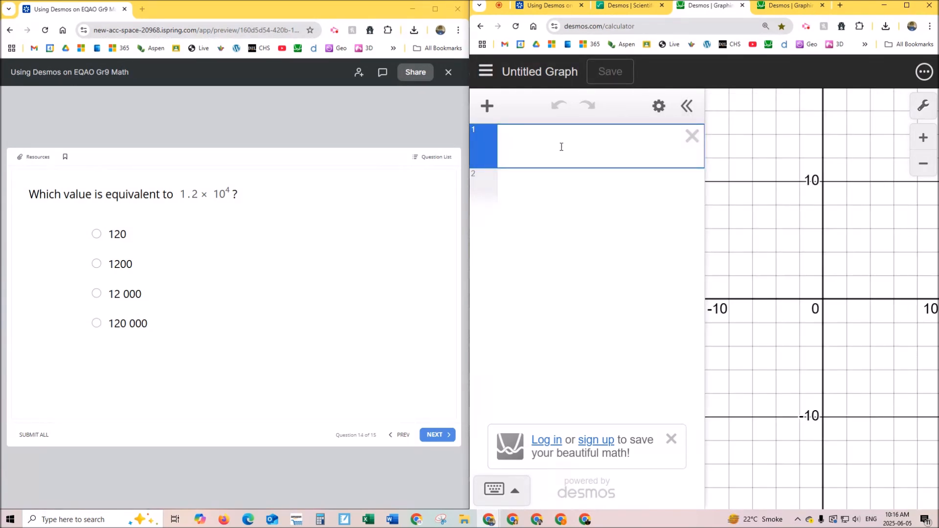
{"action": "type", "text": "1.2"}
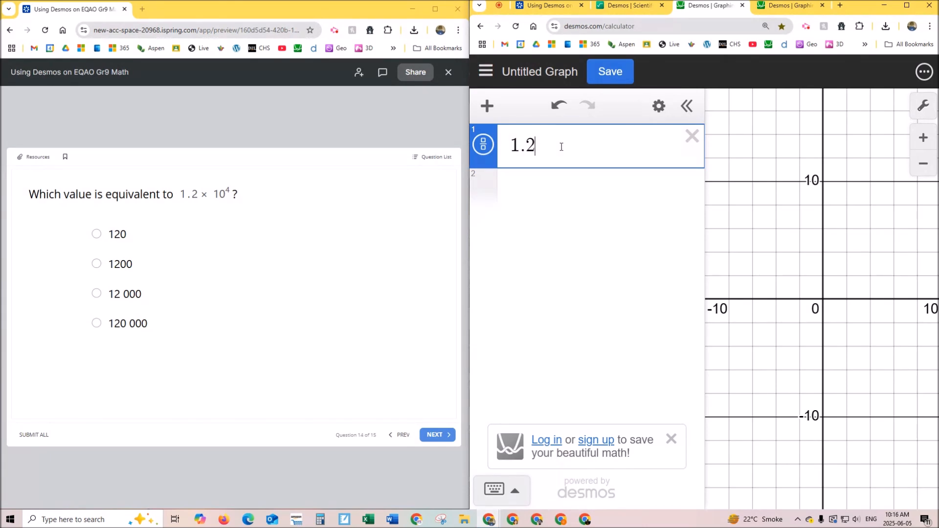
{"action": "type", "text": "*10"}
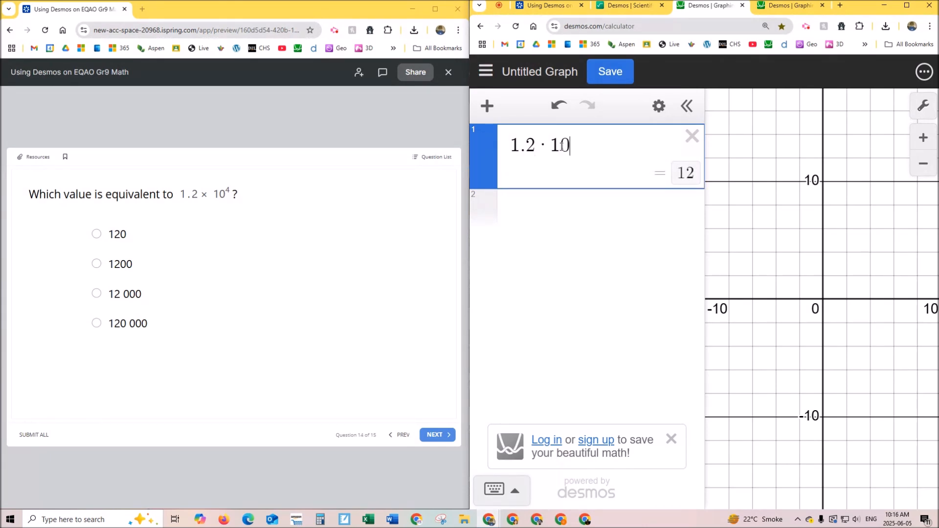
{"action": "type", "text": "^"}
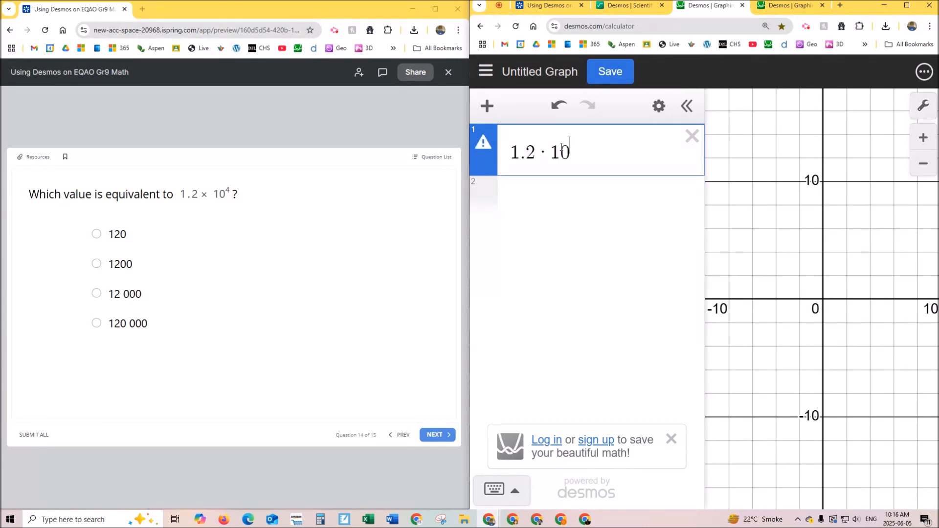
{"action": "type", "text": "4"}
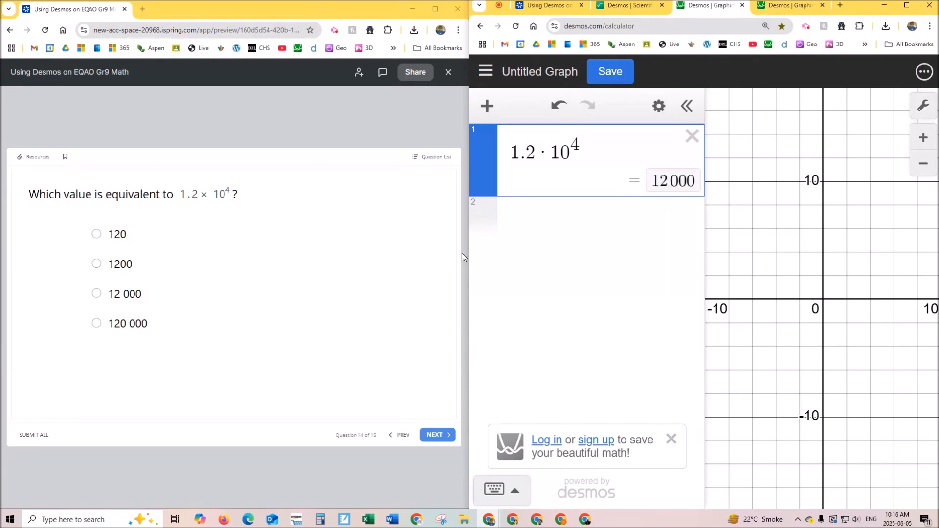
{"action": "left_click", "coordinate": [143, 294]}
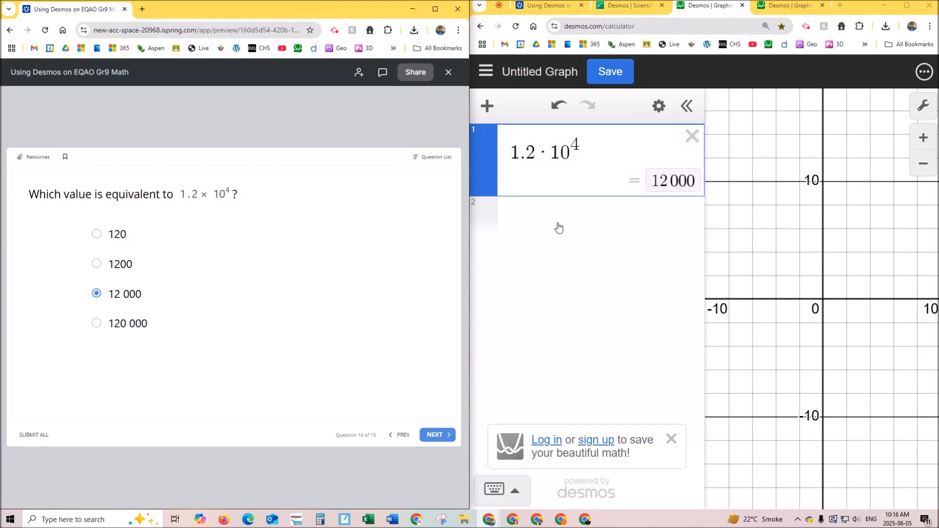
- Switch to the scientific calculator and evaluate 1.2 · 10^4 on the empty line
{"action": "left_click", "coordinate": [621, 5]}
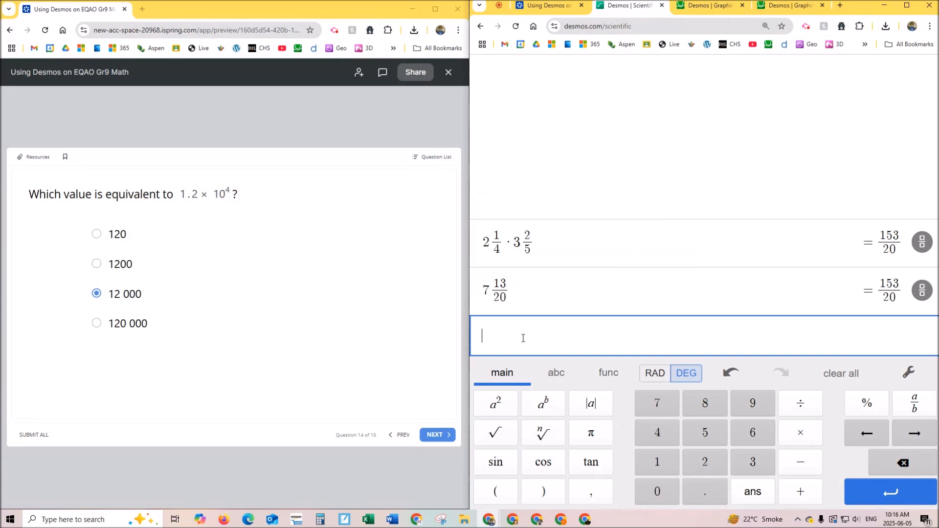
{"action": "type", "text": "1.2*"}
{"action": "type", "text": "10^4"}
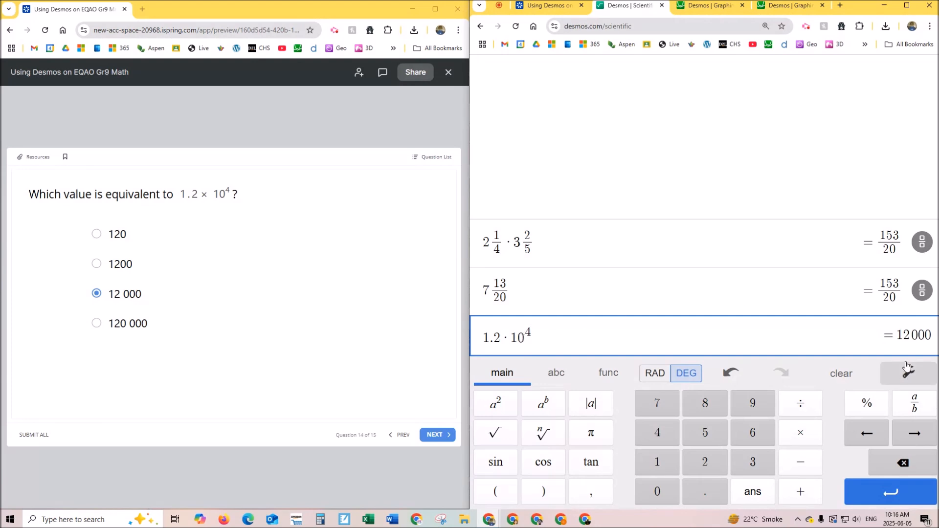
- Return to the graphing calculator and change the power of ten in the first expression to 8, followed by 9
{"action": "left_click", "coordinate": [700, 11]}
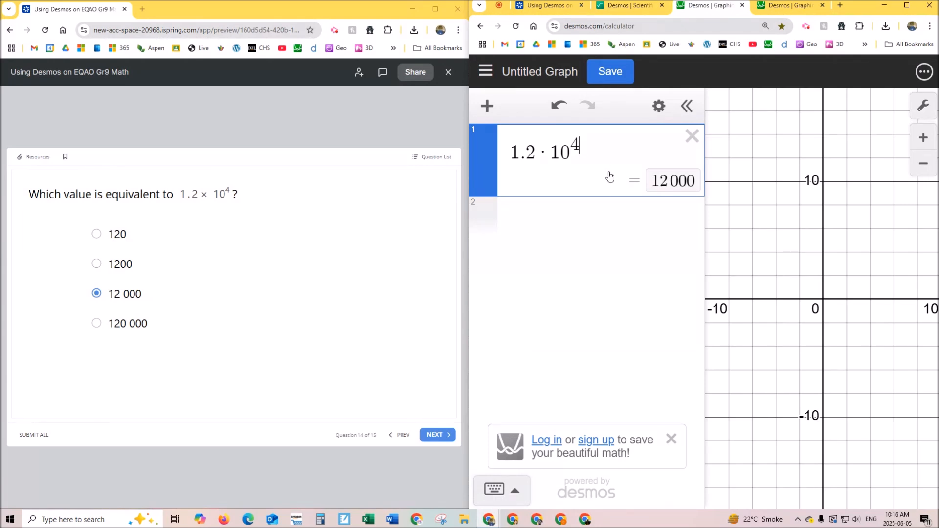
{"action": "key", "text": "BackSpace"}
{"action": "type", "text": "8"}
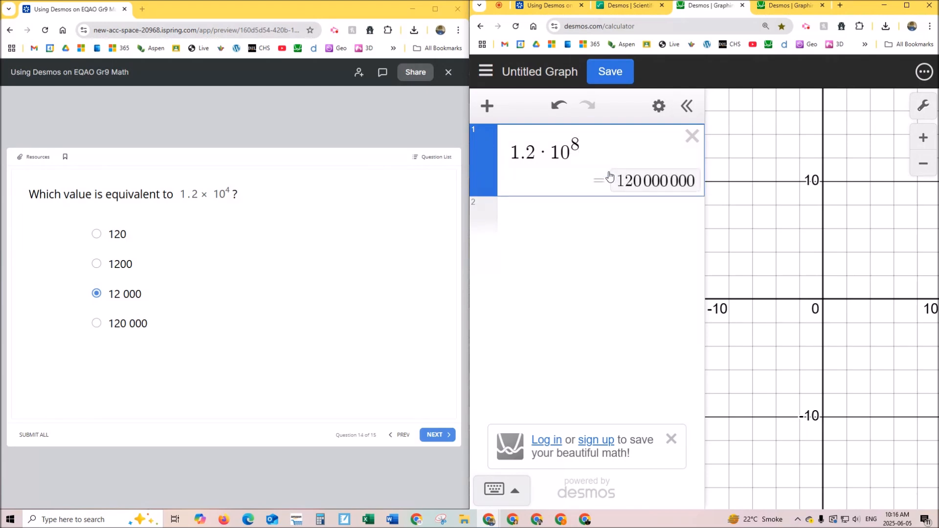
{"action": "key", "text": "BackSpace"}
{"action": "type", "text": "9"}
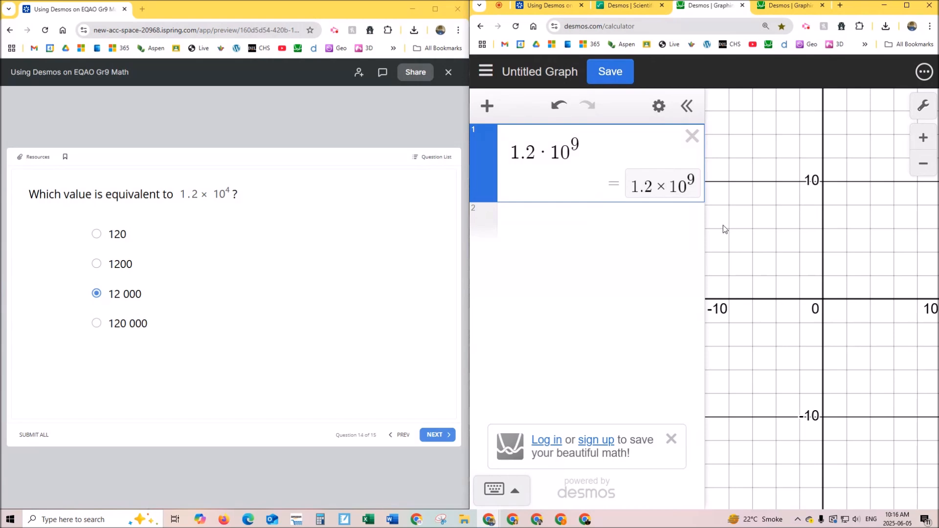
- Try negative powers of ten in the first expression, setting the exponent to -4 and then to -6
{"action": "left_click_drag", "start_coordinate": [709, 233], "coordinate": [663, 239]}
{"action": "key", "text": "BackSpace"}
{"action": "type", "text": "-4"}
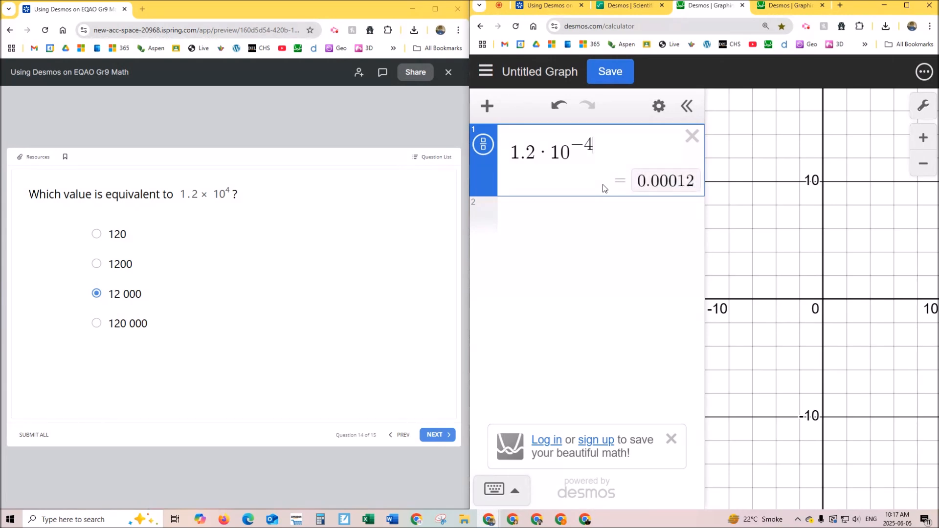
{"action": "key", "text": "BackSpace"}
{"action": "type", "text": "6"}
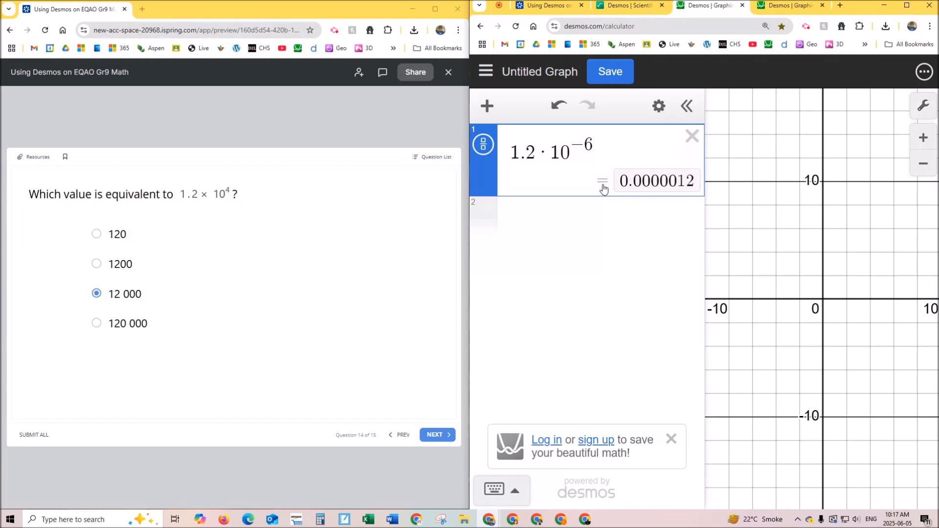
- In the scientific calculator, make the exponent of 1.2 · 10^4 negative, and then change it to -3
{"action": "left_click", "coordinate": [651, 8]}
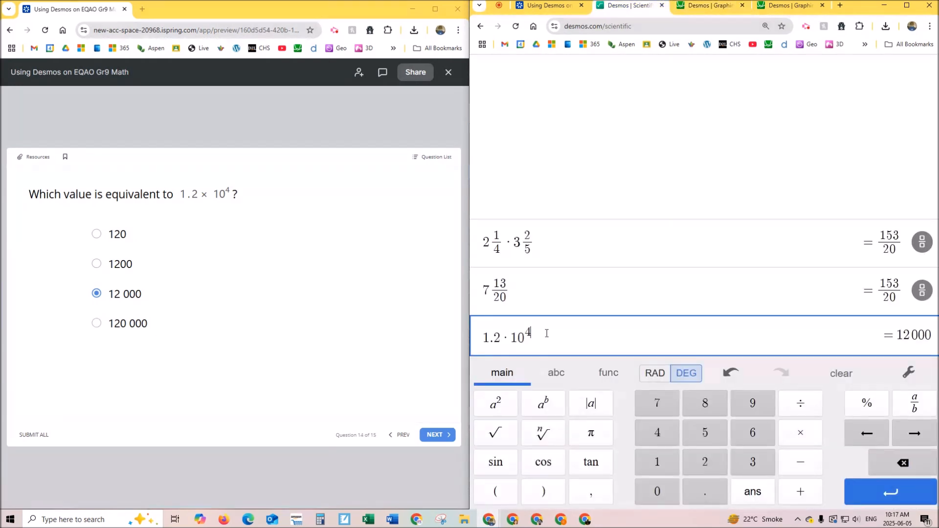
{"action": "left_click", "coordinate": [528, 333]}
{"action": "type", "text": "-"}
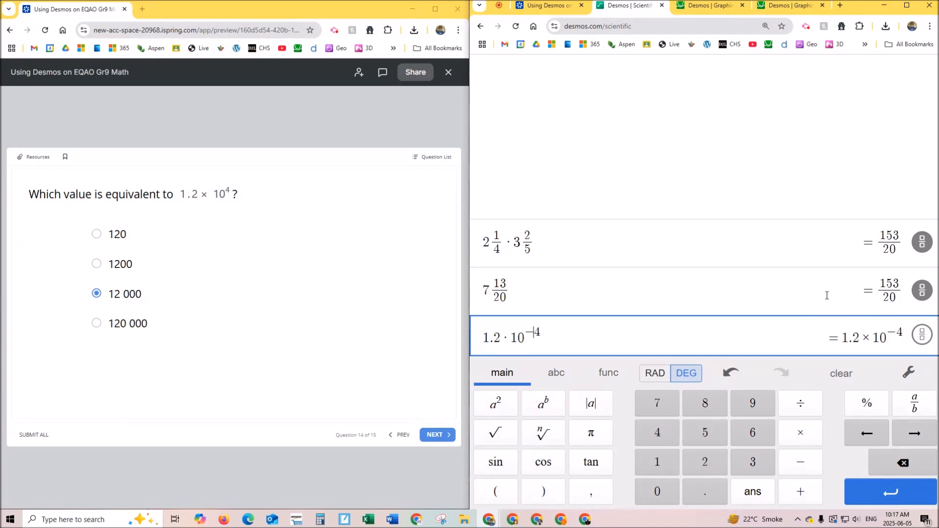
{"action": "key", "text": "Delete"}
{"action": "type", "text": "3"}
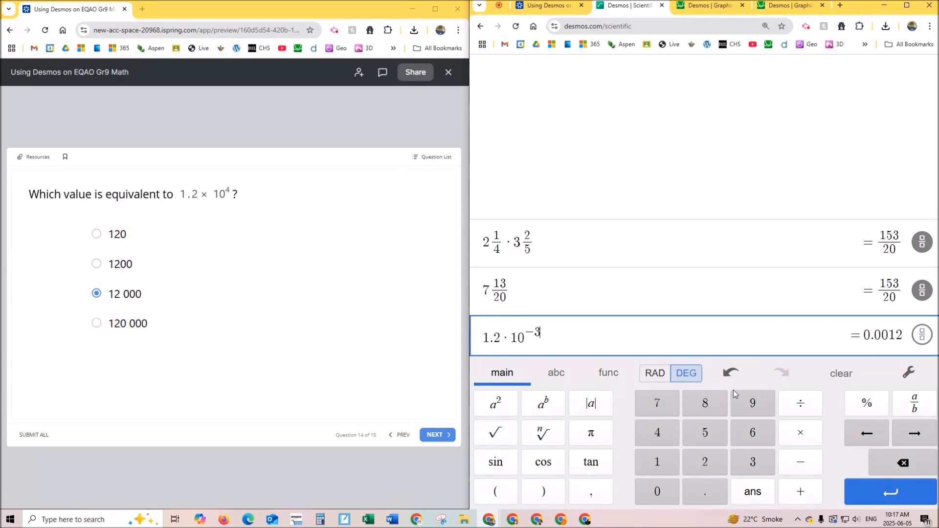
- Advance to the ordering question and, with the second graphing calculator tab open, arrange the values from least to greatest: 9.64 × 10^-3, 1.65 × 10^-2, 4.78 × 10^3, 3.65 × 10^5
{"action": "key", "text": "ctrl+Tab"}
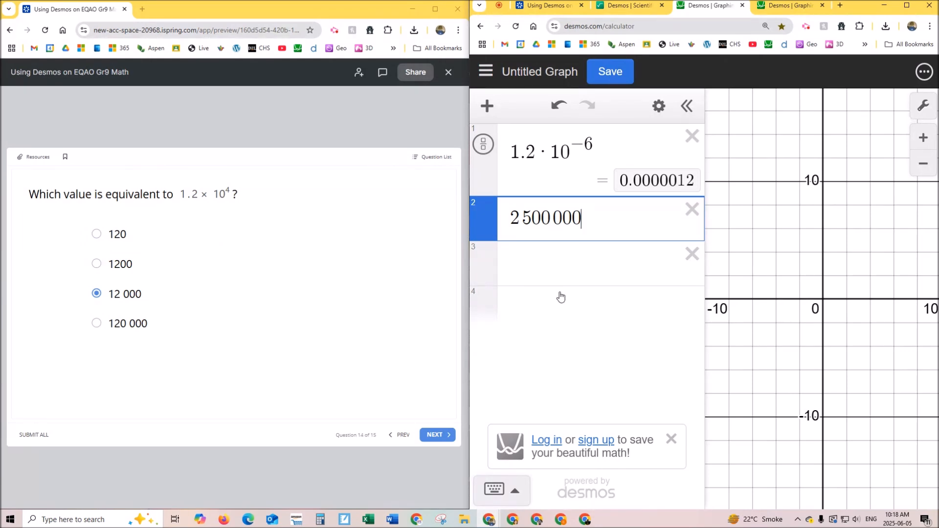
{"action": "left_click", "coordinate": [438, 435]}
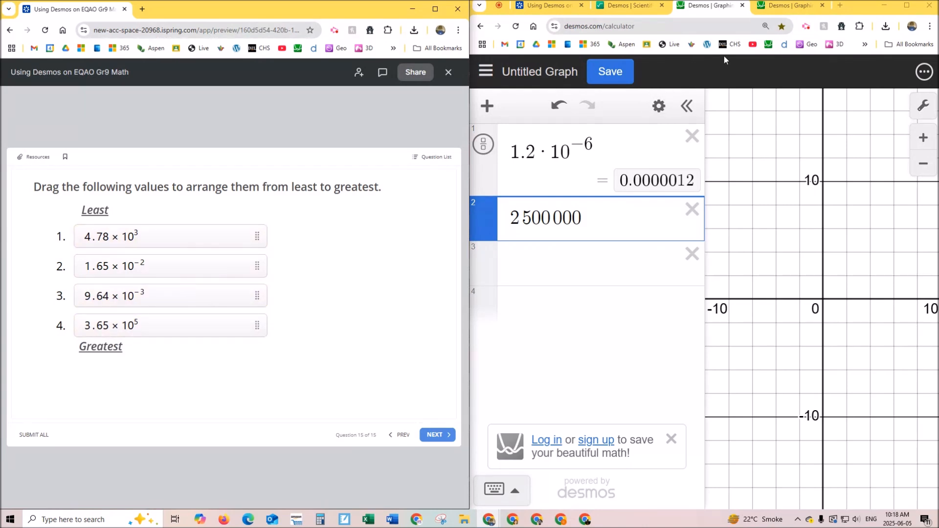
{"action": "left_click", "coordinate": [791, 5]}
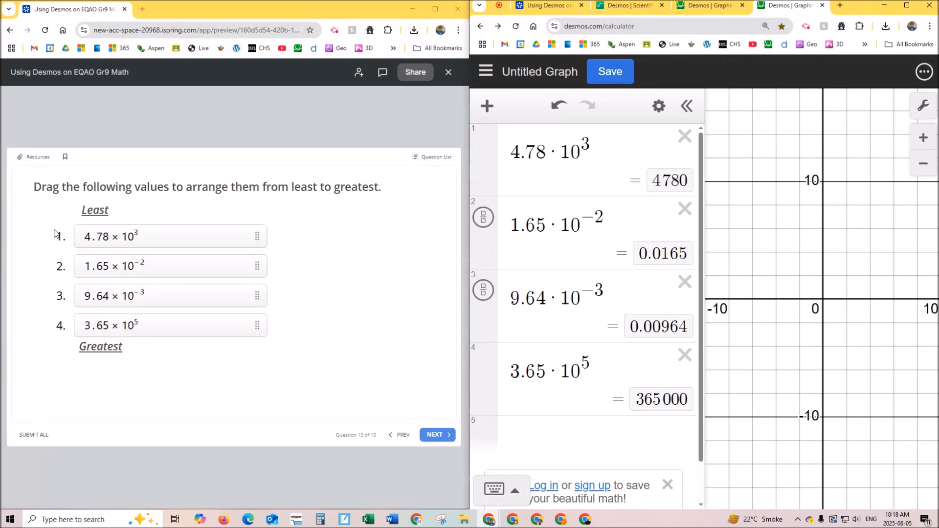
{"action": "left_click_drag", "start_coordinate": [205, 237], "coordinate": [205, 298]}
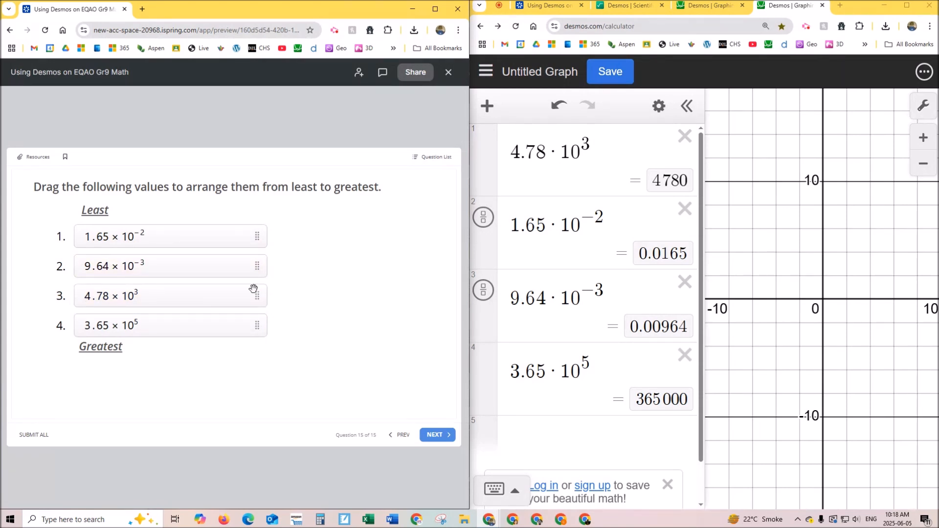
{"action": "left_click_drag", "start_coordinate": [190, 268], "coordinate": [189, 232]}
- Maximize the graphing calculator window and turn the first expression into the point (4.78 · 10^3, 0)
{"action": "left_click", "coordinate": [906, 8]}
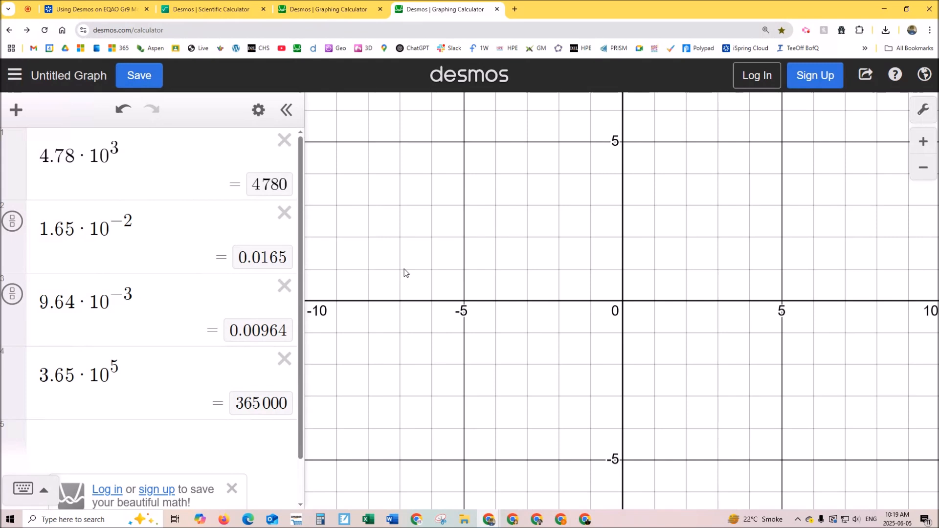
{"action": "scroll", "coordinate": [404, 273], "scroll_direction": "down", "scroll_amount": 4}
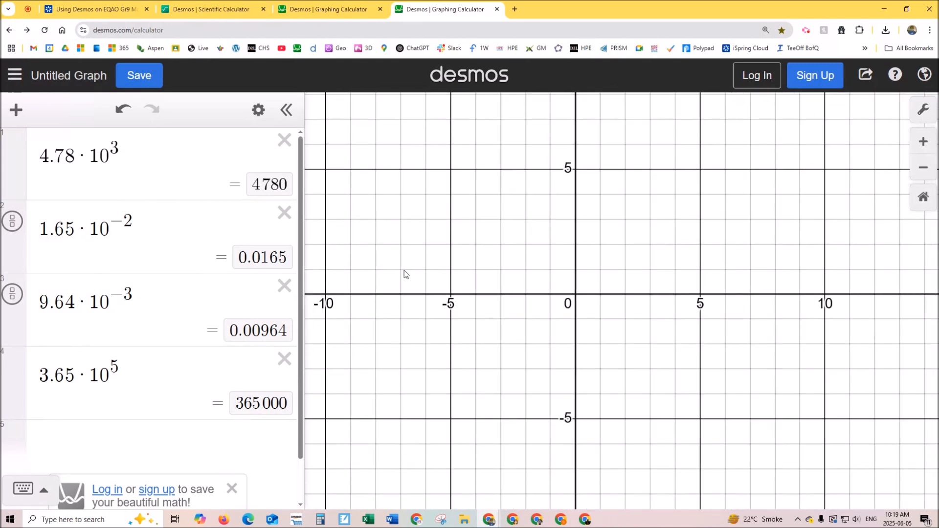
{"action": "left_click", "coordinate": [137, 155]}
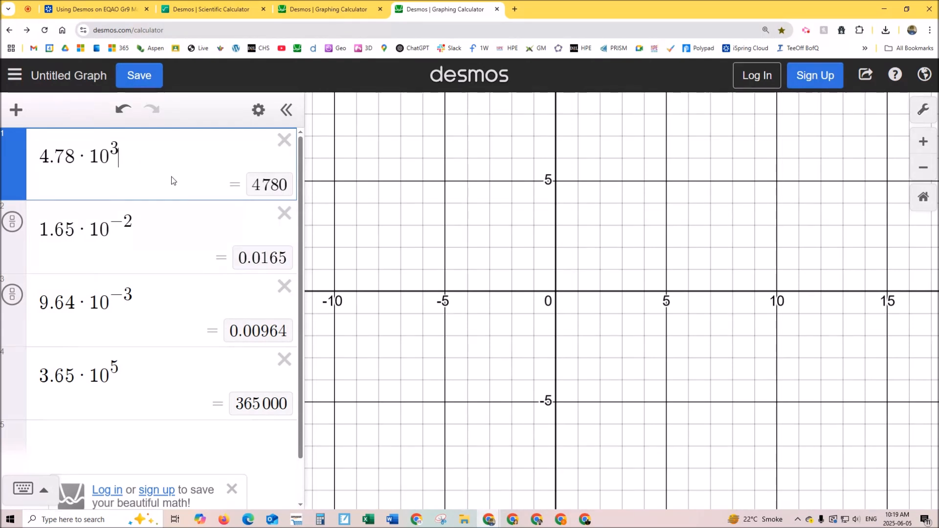
{"action": "type", "text": ",0)"}
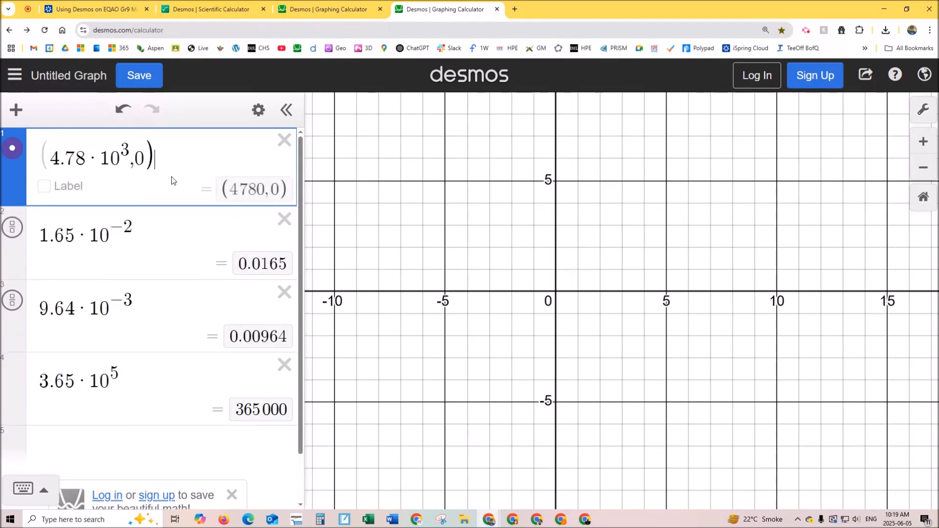
{"action": "left_click", "coordinate": [52, 156]}
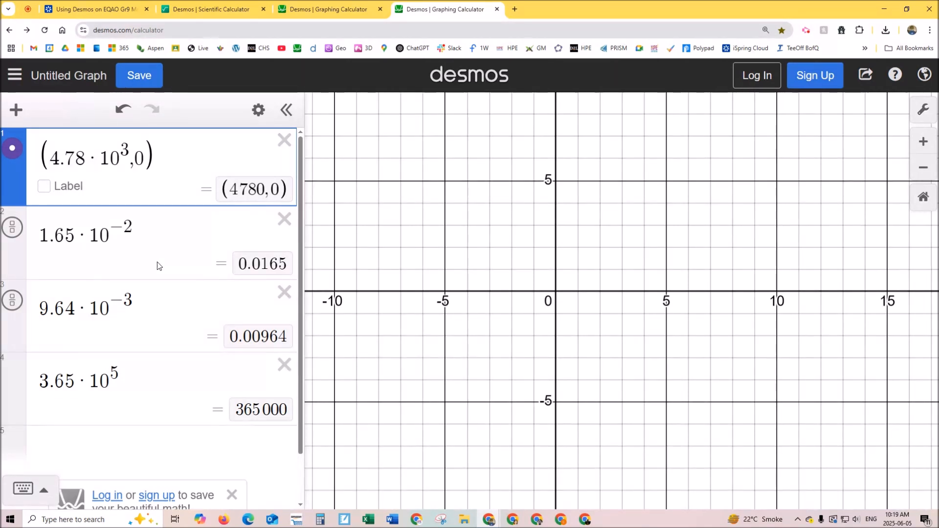
- Turn the second expression into the point (1.65 · 10^-2, 0)
{"action": "scroll", "coordinate": [512, 249], "scroll_direction": "down", "scroll_amount": 5}
{"action": "scroll", "coordinate": [529, 282], "scroll_direction": "down", "scroll_amount": 4}
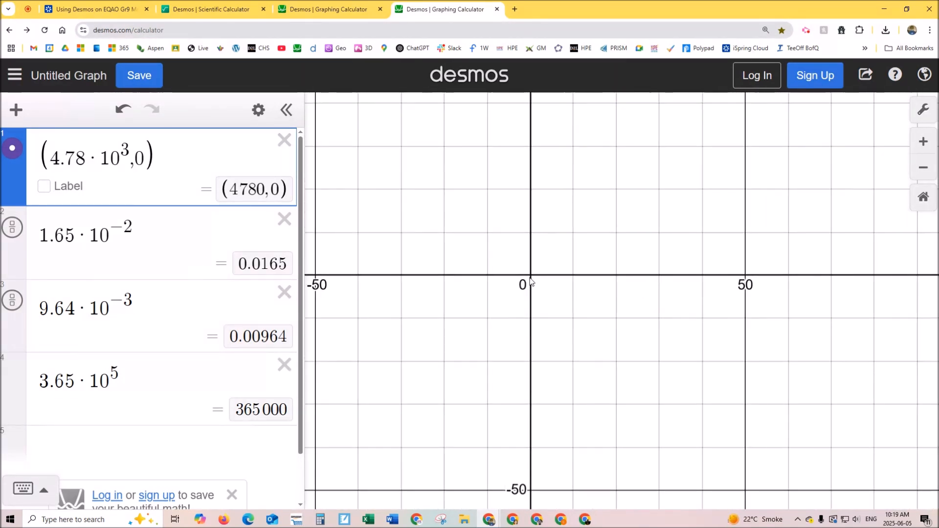
{"action": "left_click", "coordinate": [129, 243]}
{"action": "type", "text": ",0)"}
{"action": "left_click", "coordinate": [53, 233]}
{"action": "type", "text": "("}
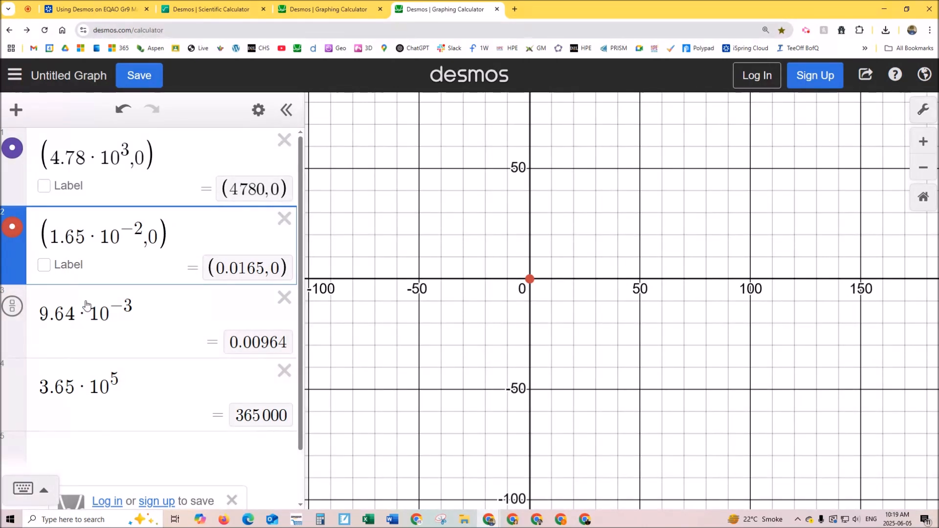
- Turn the third and fourth expressions into the points (9.64 · 10^-3, 0) and (3.65 · 10^5, 0)
{"action": "left_click", "coordinate": [148, 314]}
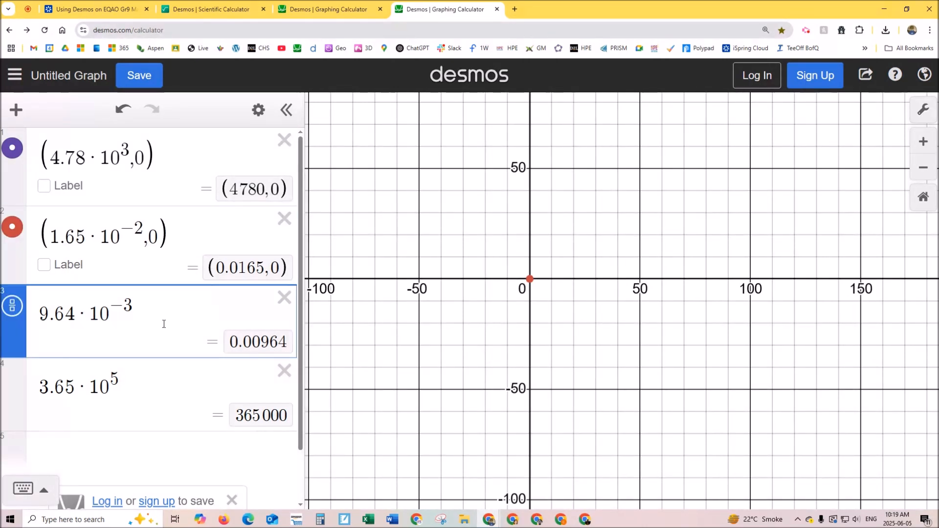
{"action": "type", "text": ",0)"}
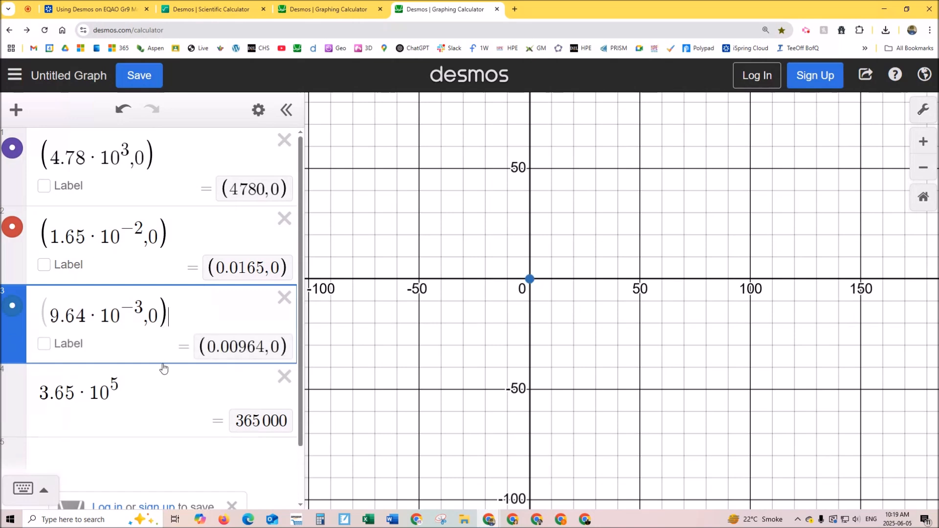
{"action": "left_click", "coordinate": [158, 386]}
{"action": "type", "text": ",)"}
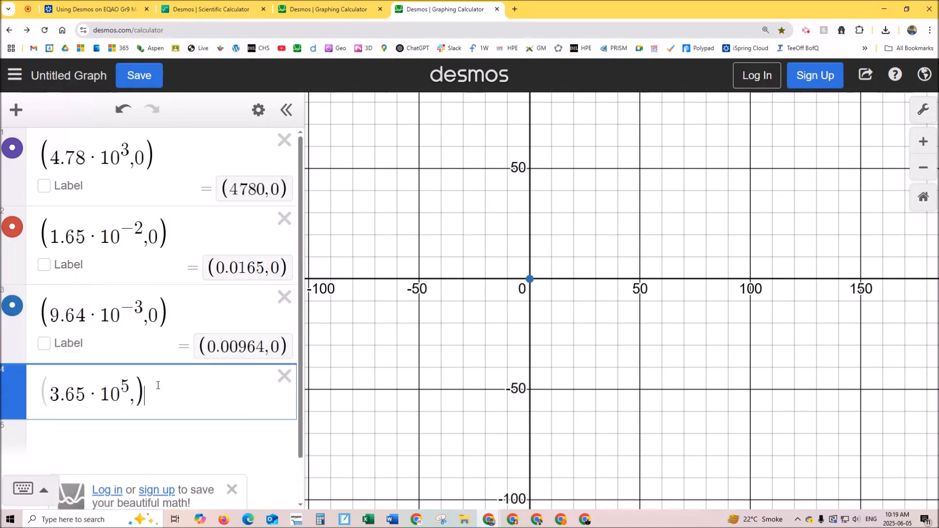
{"action": "key", "text": "BackSpace"}
{"action": "type", "text": "0"}
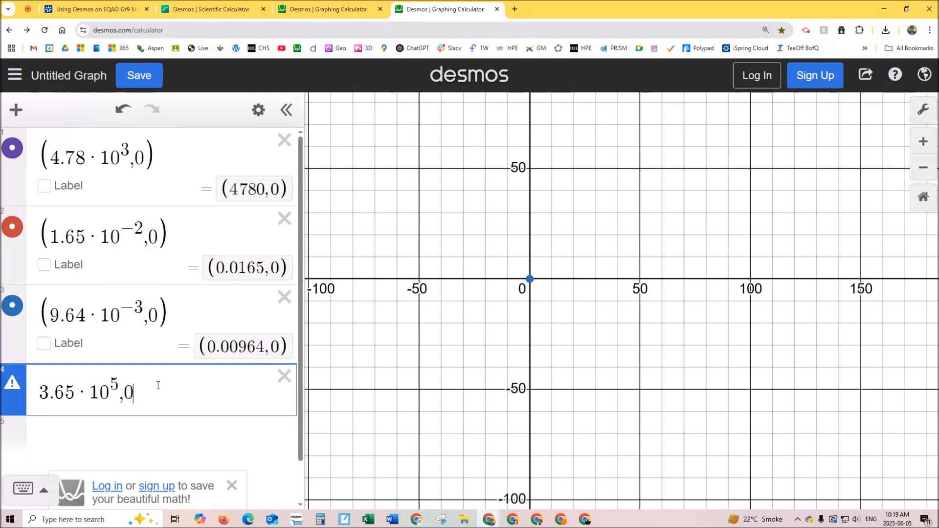
{"action": "type", "text": ")"}
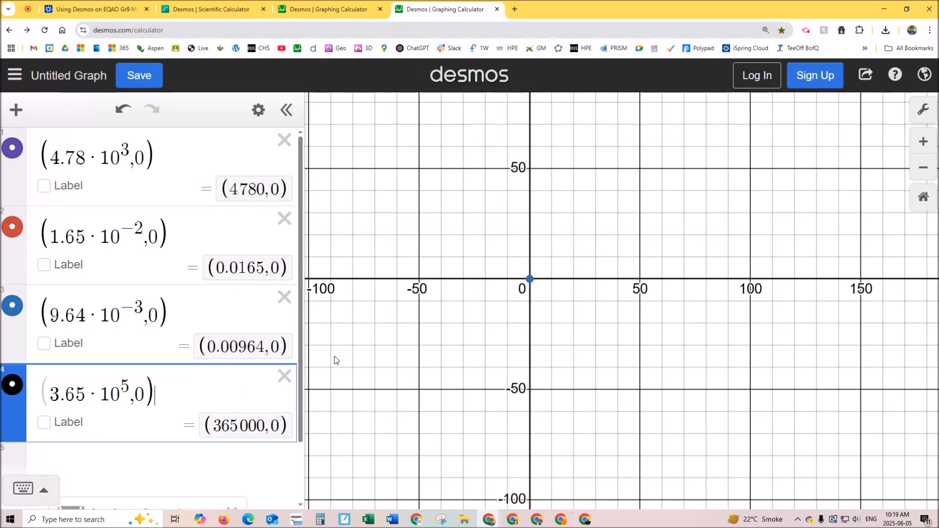
- Examine the points near the origin closely enough to distinguish 9.64 · 10^-3 from 1.65 · 10^-2
{"action": "scroll", "coordinate": [528, 303], "scroll_direction": "up", "scroll_amount": 5}
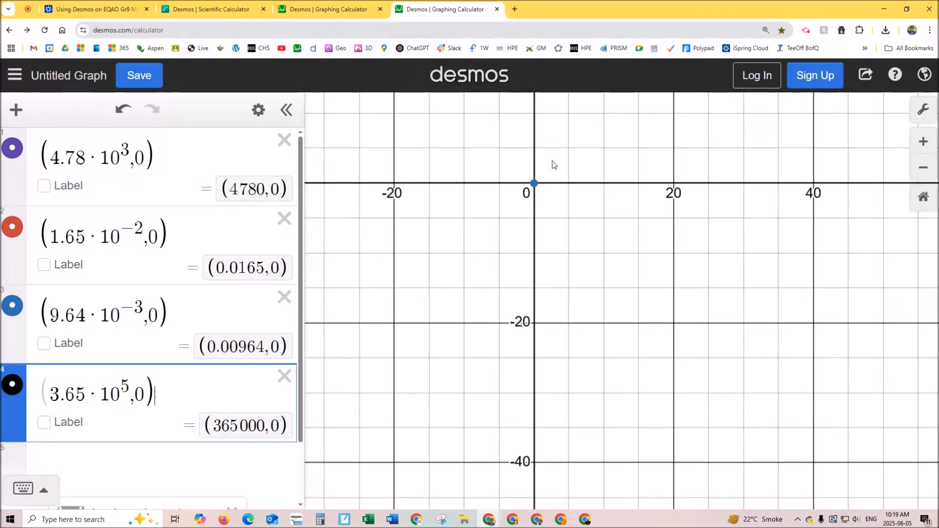
{"action": "left_click_drag", "start_coordinate": [548, 146], "coordinate": [569, 348]}
{"action": "scroll", "coordinate": [567, 342], "scroll_direction": "up", "scroll_amount": 10}
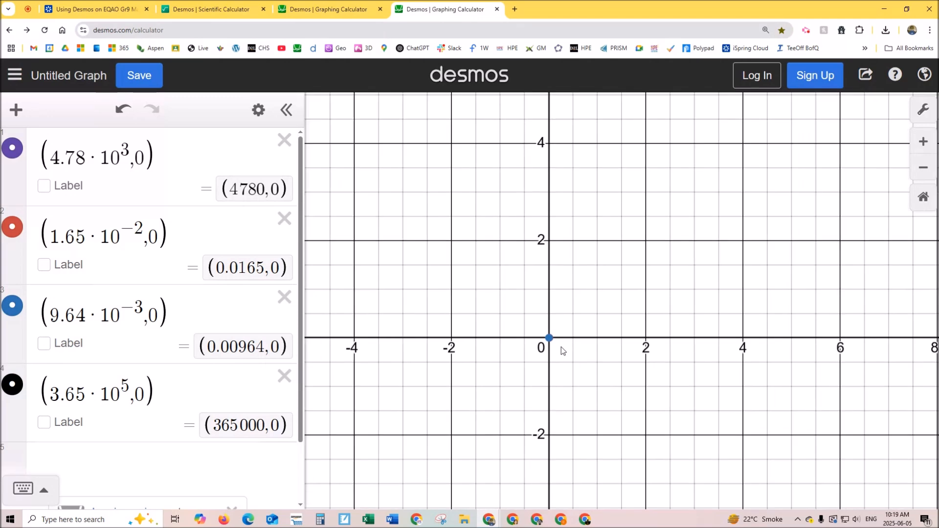
{"action": "scroll", "coordinate": [561, 347], "scroll_direction": "up", "scroll_amount": 10}
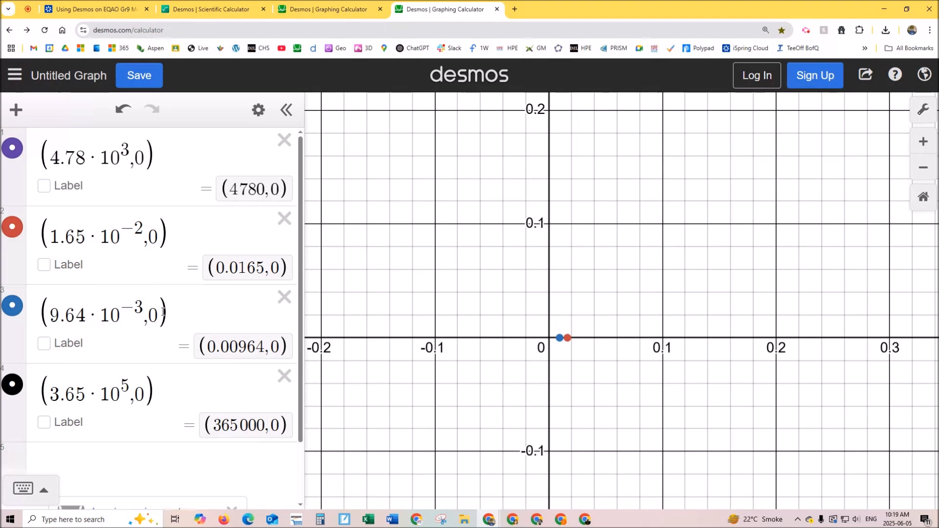
- Set the graph's x-axis range from 05 to 555555
{"action": "scroll", "coordinate": [826, 342], "scroll_direction": "down", "scroll_amount": 3}
{"action": "scroll", "coordinate": [833, 327], "scroll_direction": "down", "scroll_amount": 5}
{"action": "left_click", "coordinate": [924, 114]}
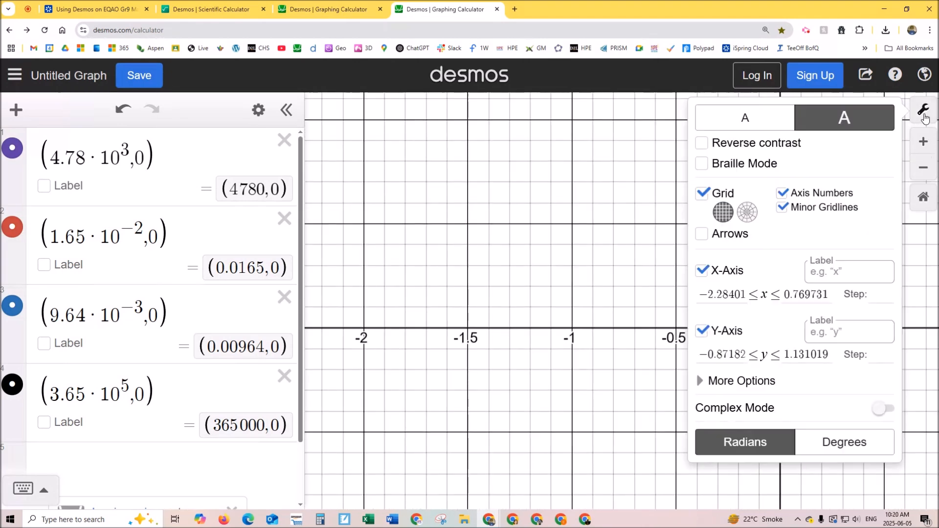
{"action": "left_click_drag", "start_coordinate": [747, 294], "coordinate": [697, 295]}
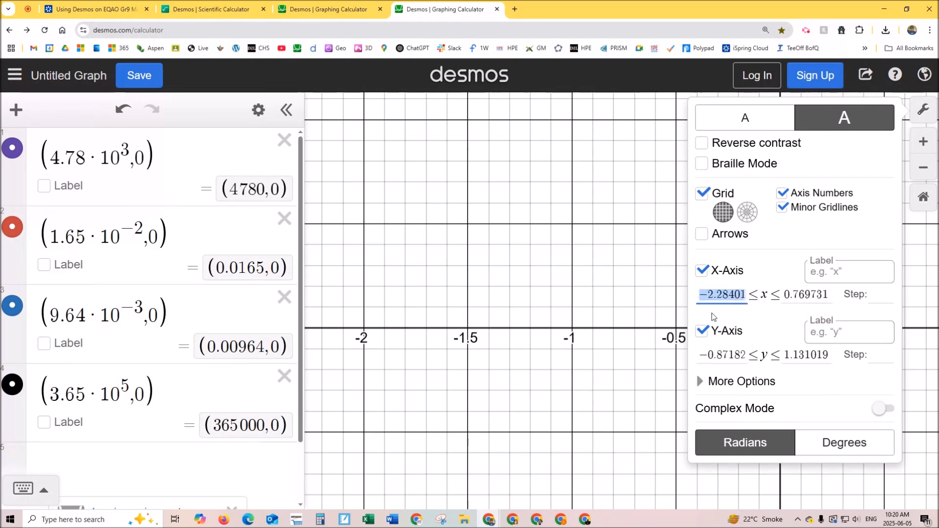
{"action": "type", "text": "05"}
{"action": "key", "text": "Tab"}
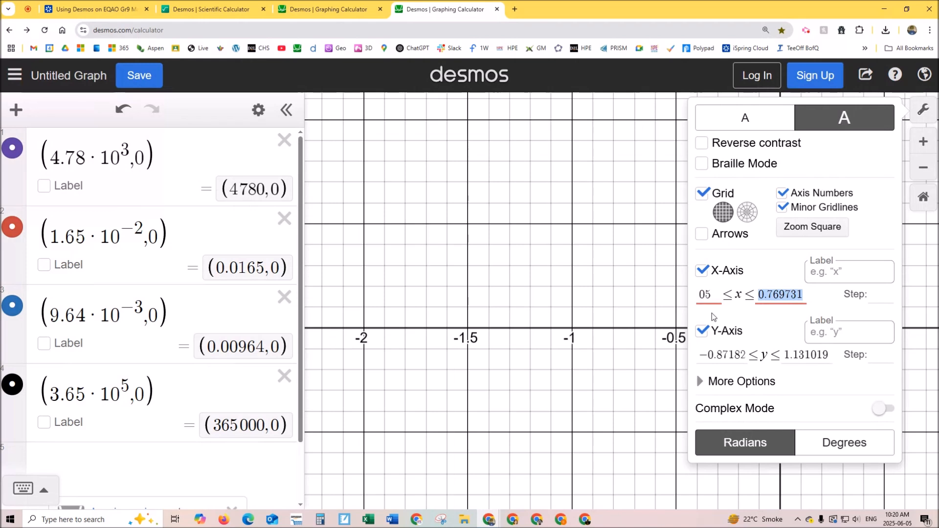
{"action": "type", "text": "55"}
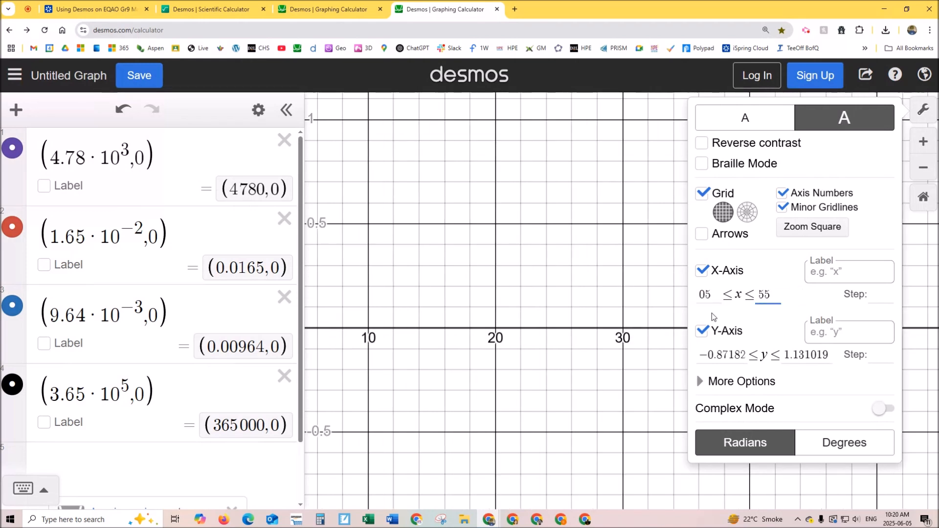
{"action": "type", "text": "5555"}
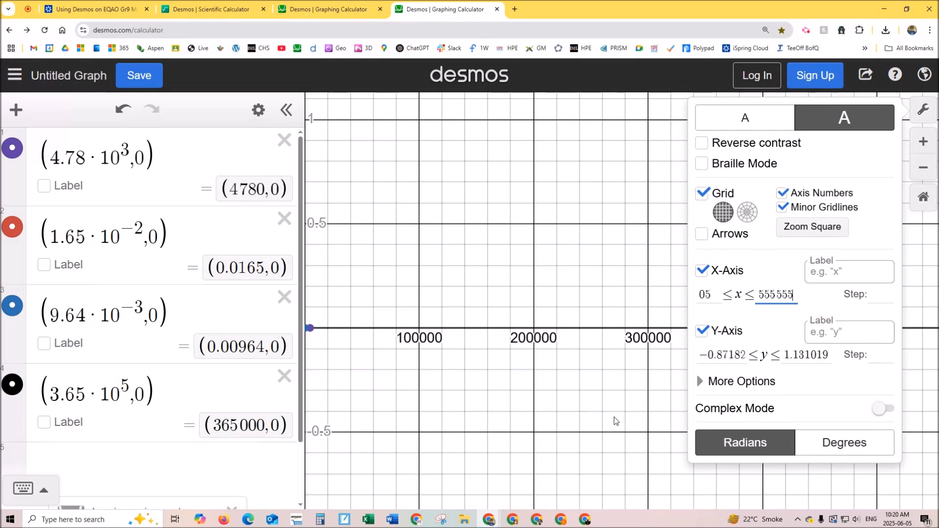
{"action": "left_click", "coordinate": [615, 391]}
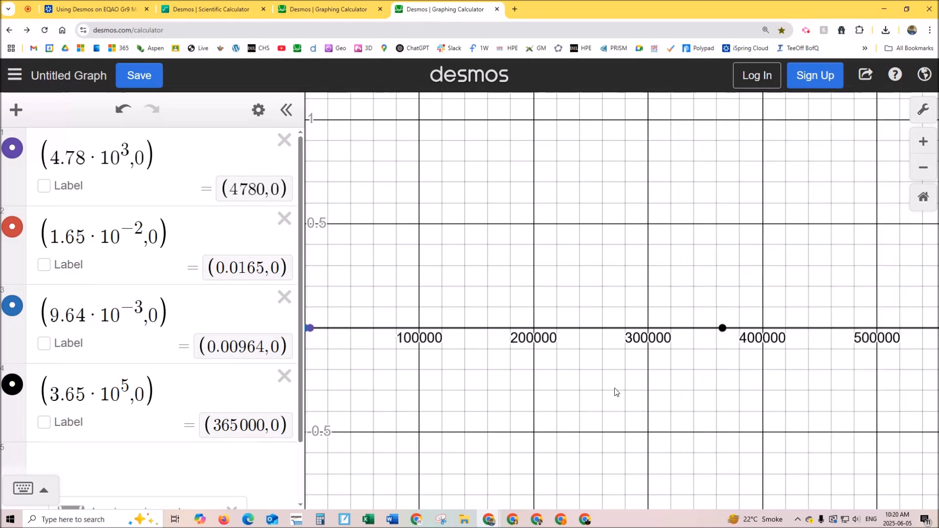
- Show the coordinates of the 4.78 · 10^3 and 3.65 · 10^5 points on the graph, with the origin in view
{"action": "left_click", "coordinate": [723, 331]}
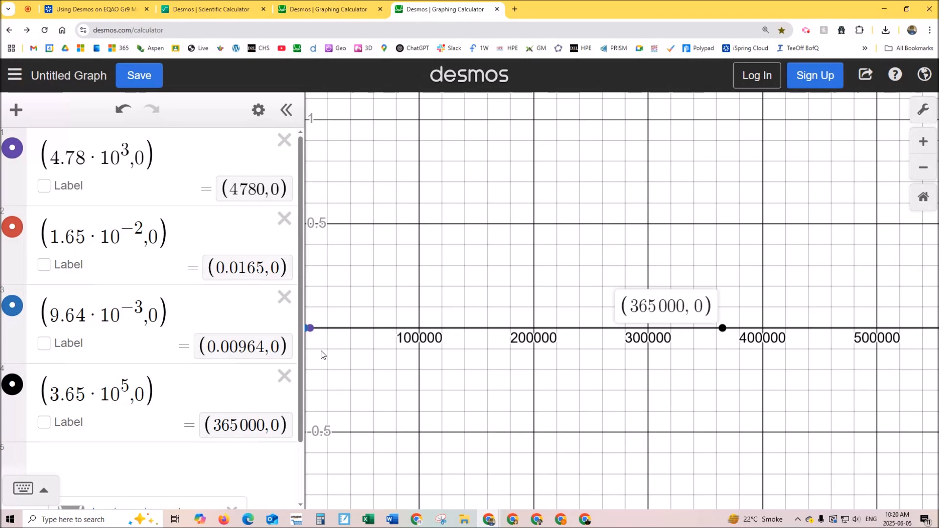
{"action": "left_click_drag", "start_coordinate": [322, 357], "coordinate": [382, 361]}
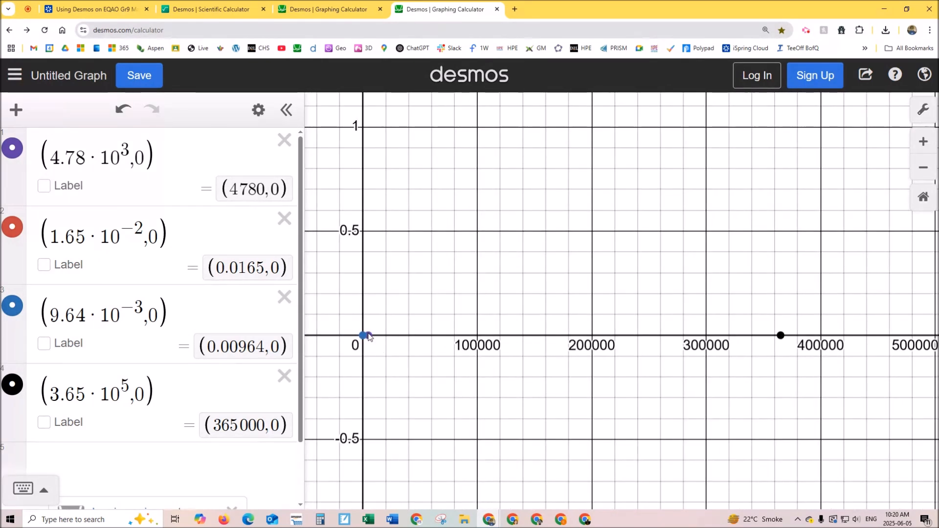
{"action": "left_click", "coordinate": [368, 336]}
{"action": "left_click", "coordinate": [781, 336]}
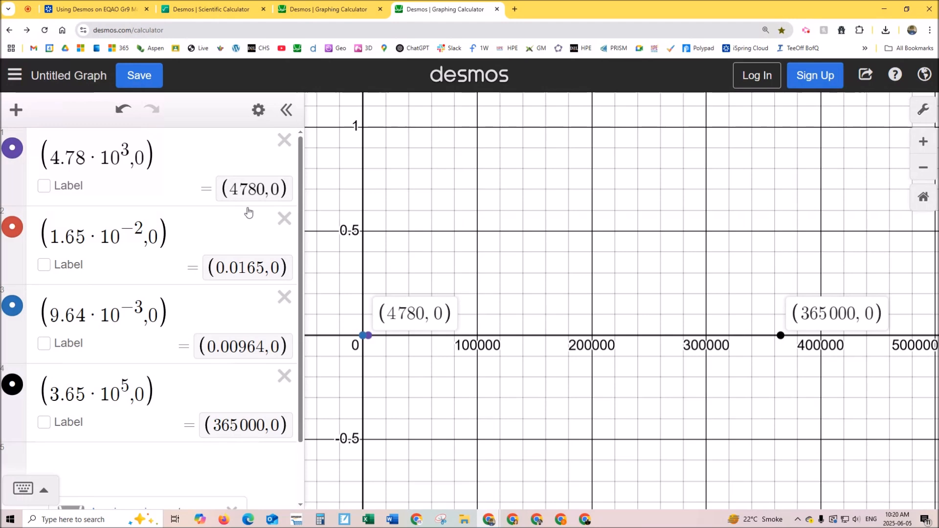
- Delete all four points from the expression list and restore the graph's default view
{"action": "left_click", "coordinate": [284, 141]}
{"action": "left_click", "coordinate": [291, 141]}
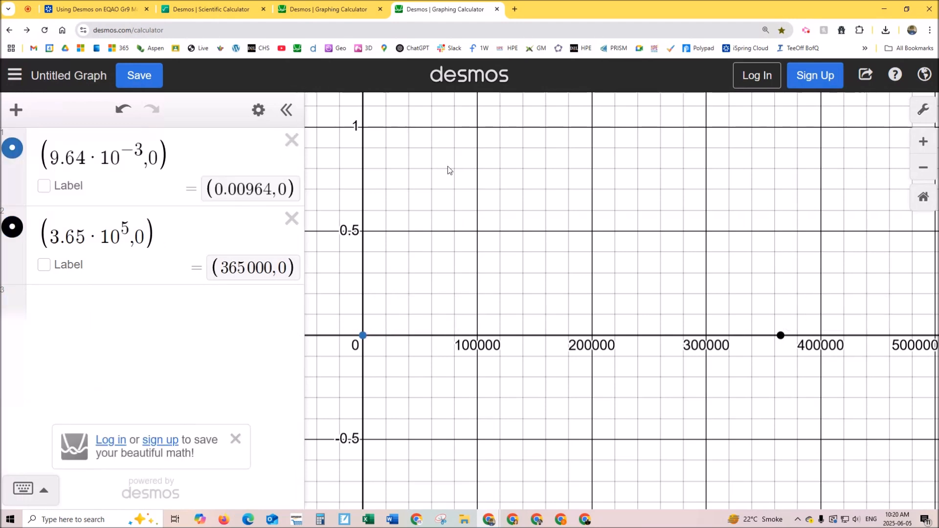
{"action": "left_click", "coordinate": [930, 198]}
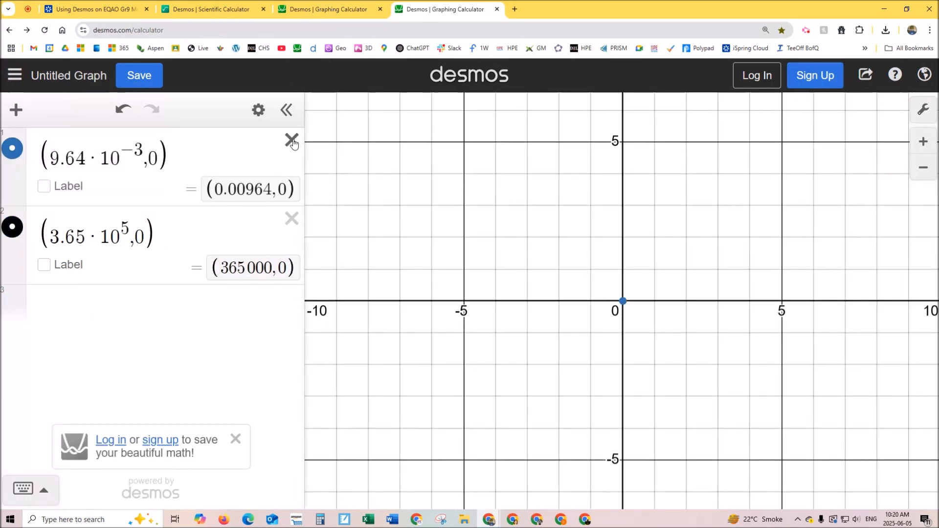
{"action": "left_click", "coordinate": [292, 140]}
{"action": "left_click", "coordinate": [291, 140]}
{"action": "left_click", "coordinate": [141, 152]}
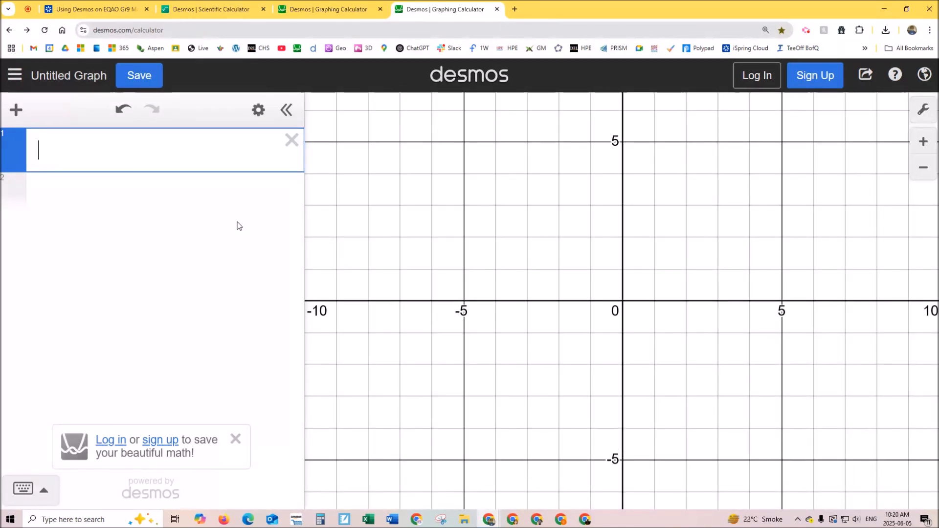
- Enter 4/7 as the first expression and 0.5 as the second
{"action": "type", "text": "4/7"}
{"action": "key", "text": "Return"}
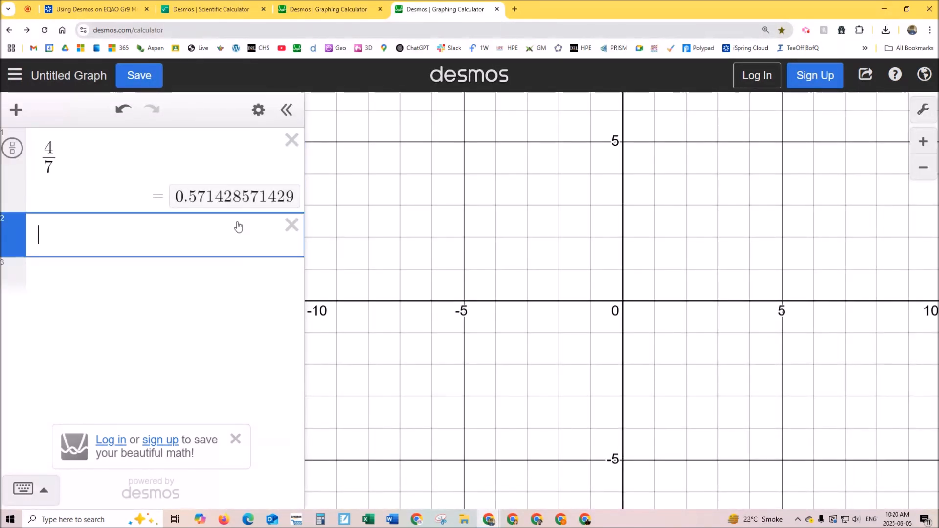
{"action": "type", "text": "0"}
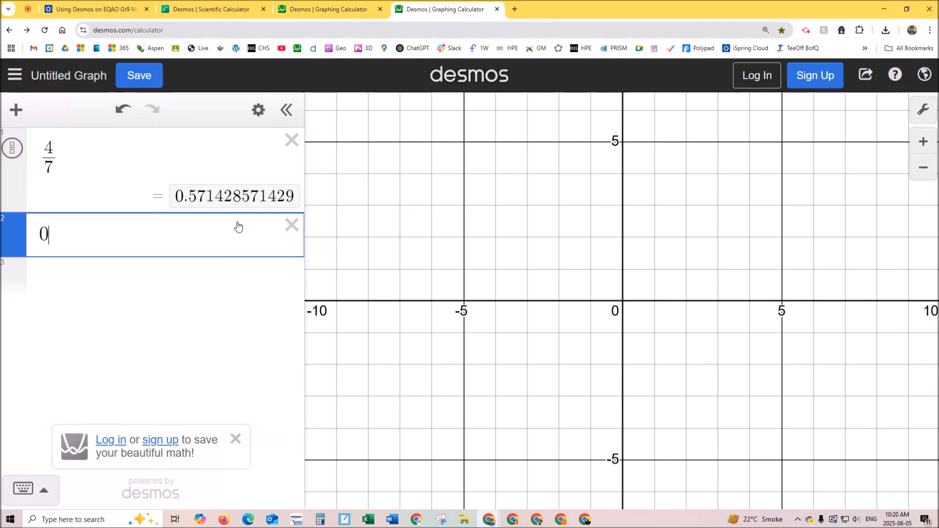
{"action": "type", "text": ".5"}
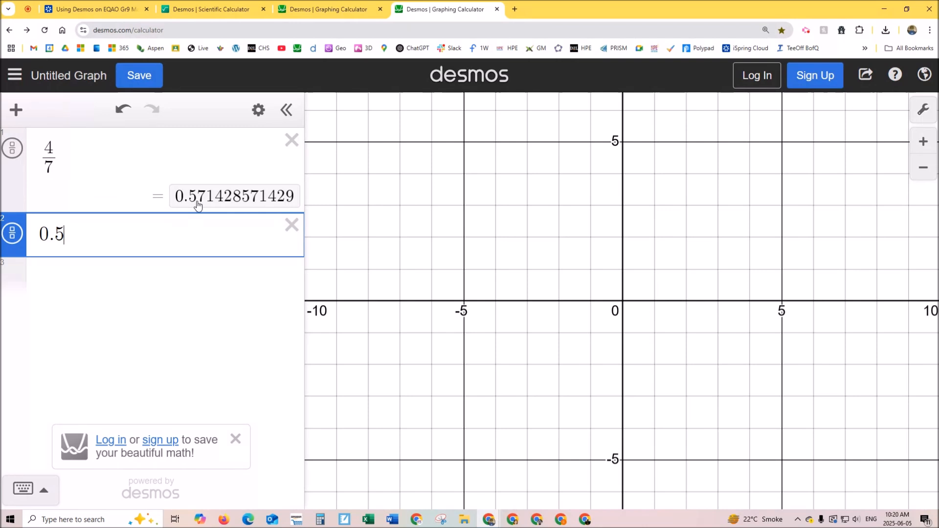
- Turn the two expressions into the points (4/7, 0) and (0.5, 0)
{"action": "left_click", "coordinate": [89, 161]}
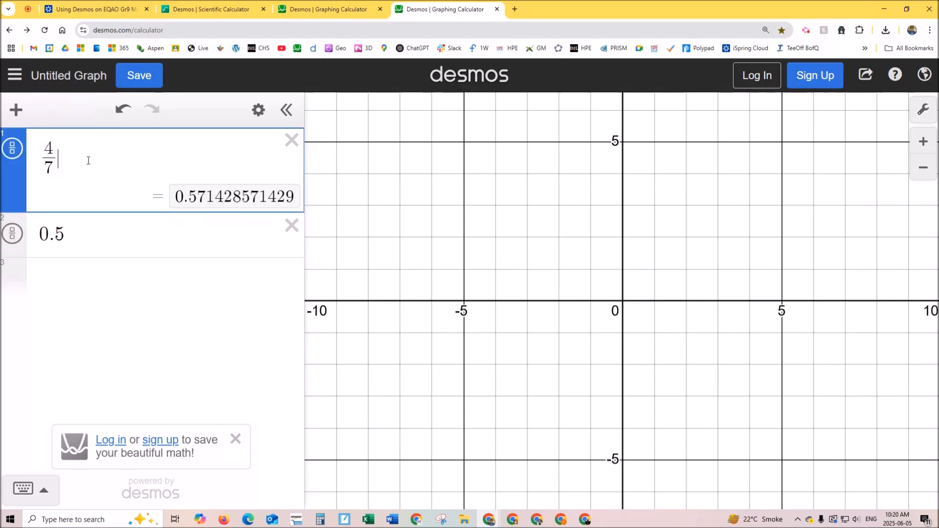
{"action": "type", "text": ",0"}
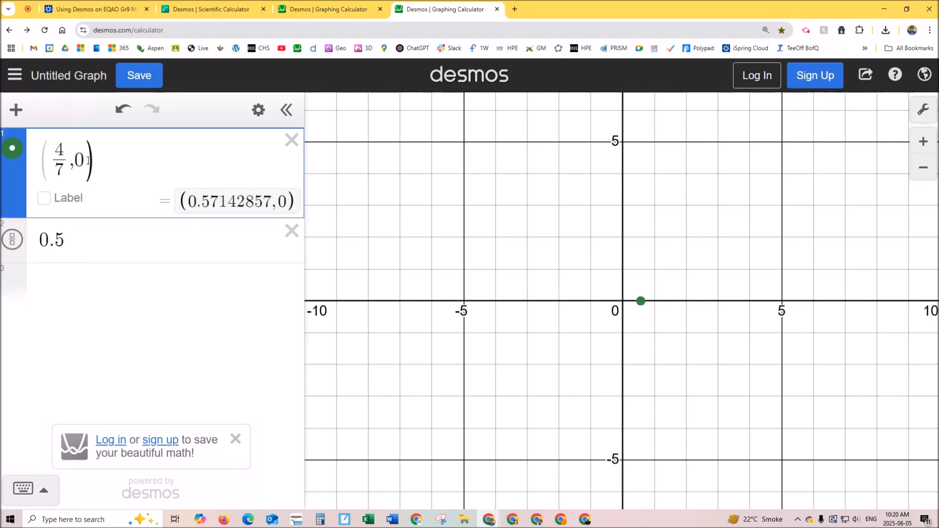
{"action": "left_click", "coordinate": [72, 230]}
{"action": "type", "text": ",)"}
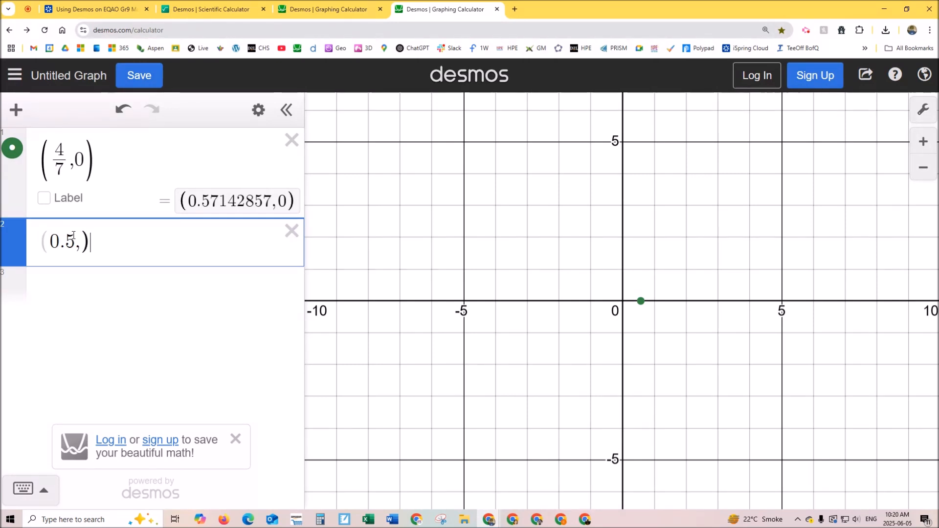
{"action": "type", "text": "0"}
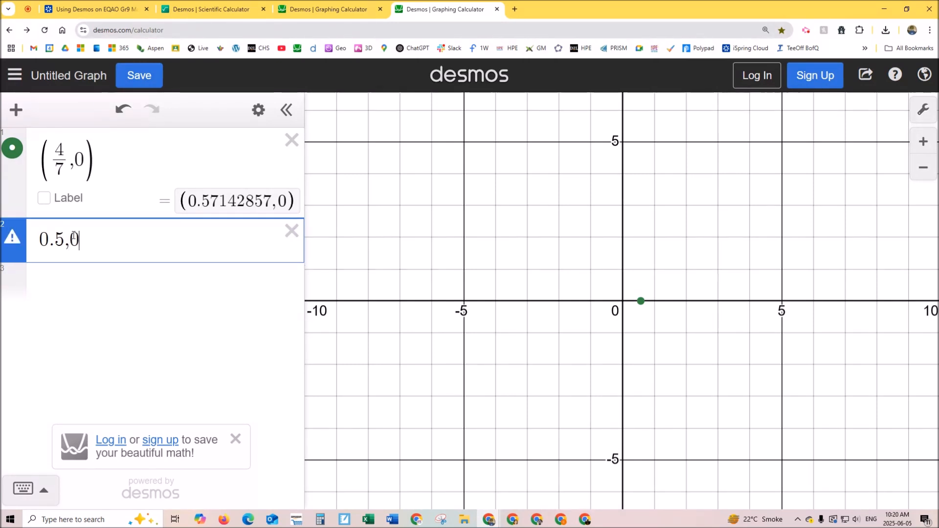
- Show the coordinates of the 4/7 point on the graph, and switch to the Using Desmos on EQAO Gr9 Math presentation
{"action": "scroll", "coordinate": [630, 310], "scroll_direction": "up", "scroll_amount": 5}
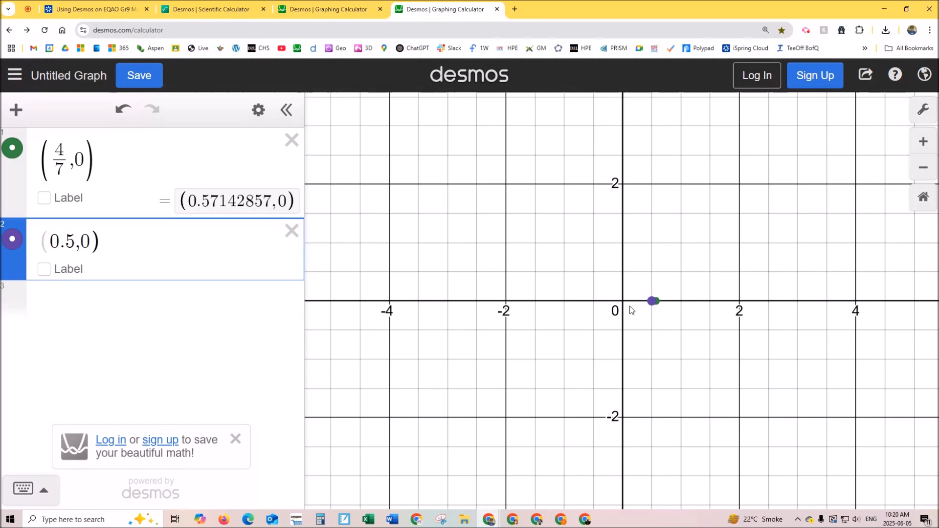
{"action": "left_click", "coordinate": [688, 303]}
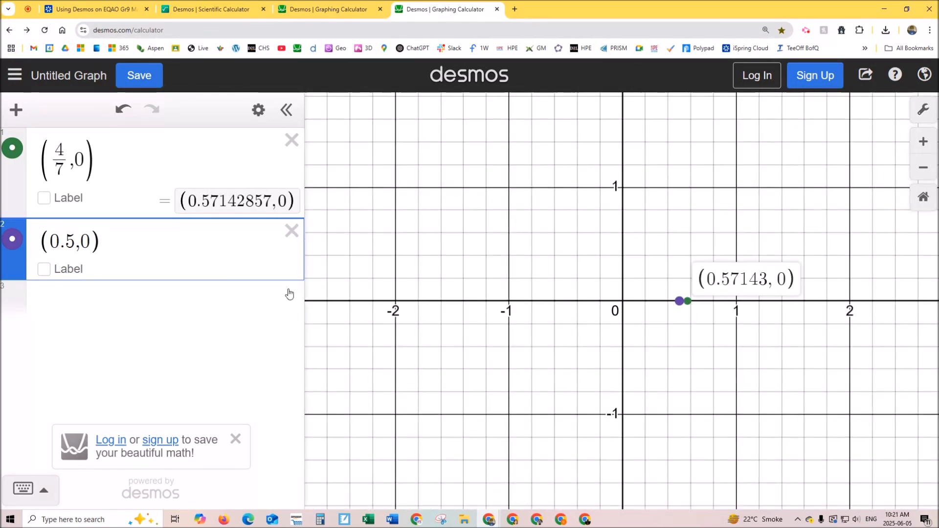
{"action": "left_click", "coordinate": [125, 9]}
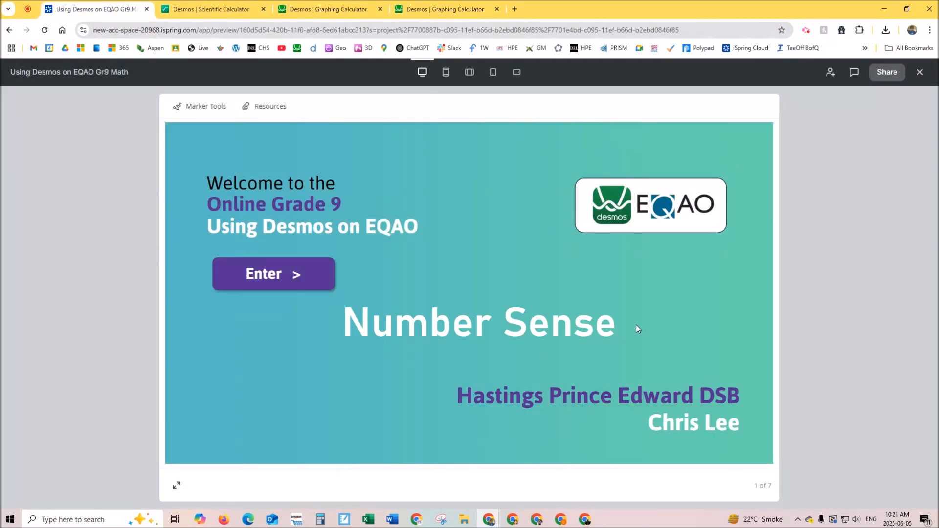